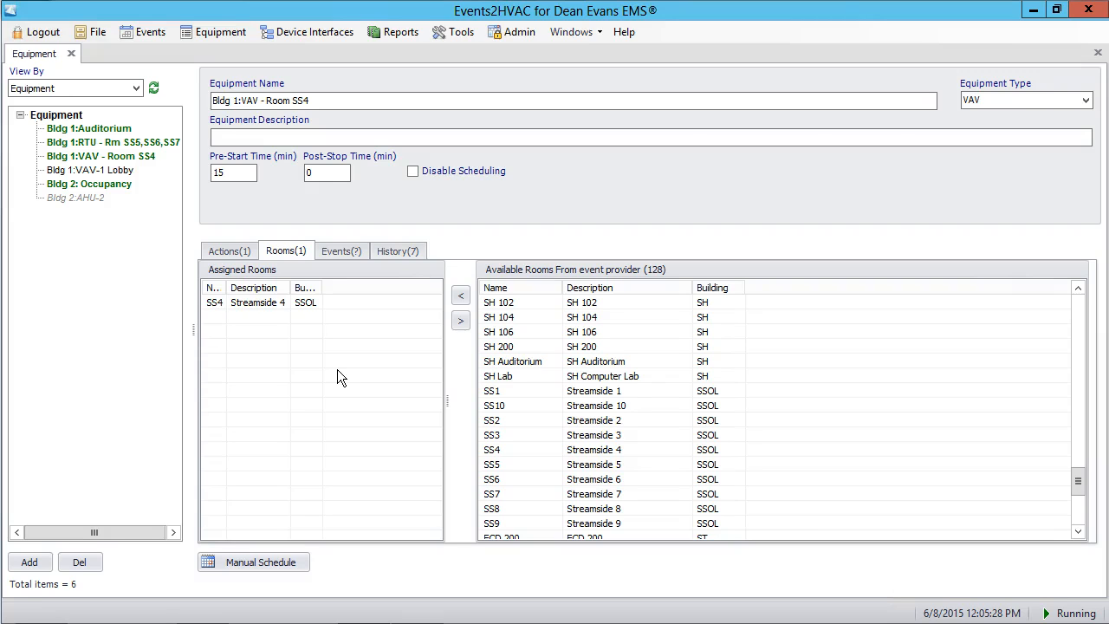
# - Duplicate the equipment "Bldg 1:RTU - Rm SS5,SS6,SS7" and select the copy for editing
pyautogui.click(94, 148)
pyautogui.rightClick(95, 147)
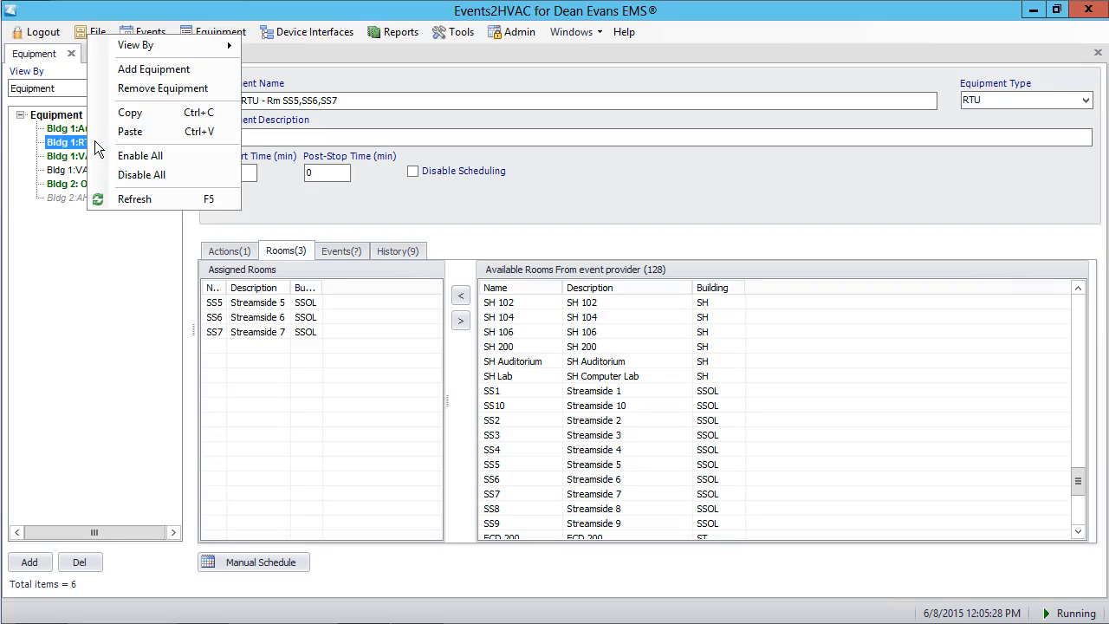
pyautogui.click(134, 111)
pyautogui.rightClick(139, 143)
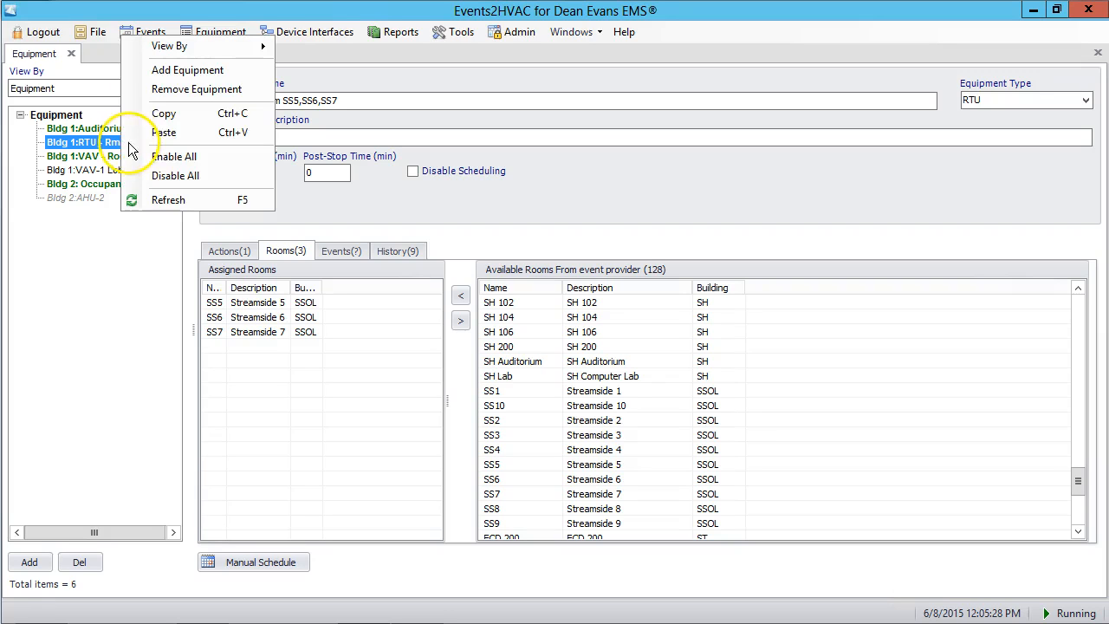
pyautogui.click(161, 131)
pyautogui.click(130, 156)
# - Rename the copied equipment as "Bldg 1:AHU 1 & 2"
pyautogui.click(244, 99)
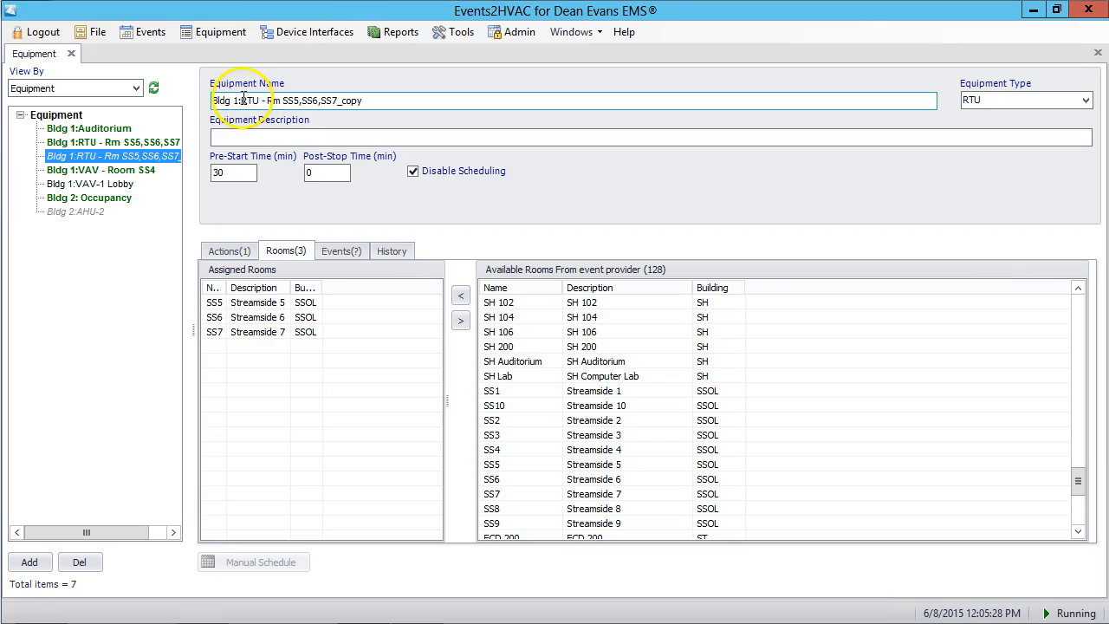
pyautogui.moveTo(241, 100); pyautogui.dragTo(476, 103)
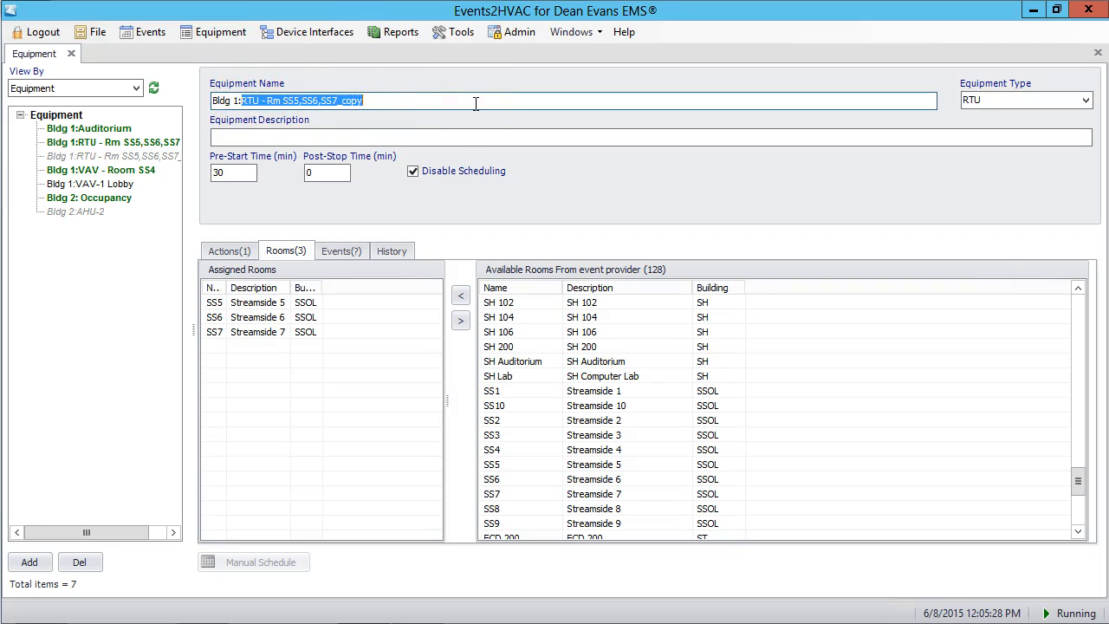
pyautogui.write('AHU 1 & 2')
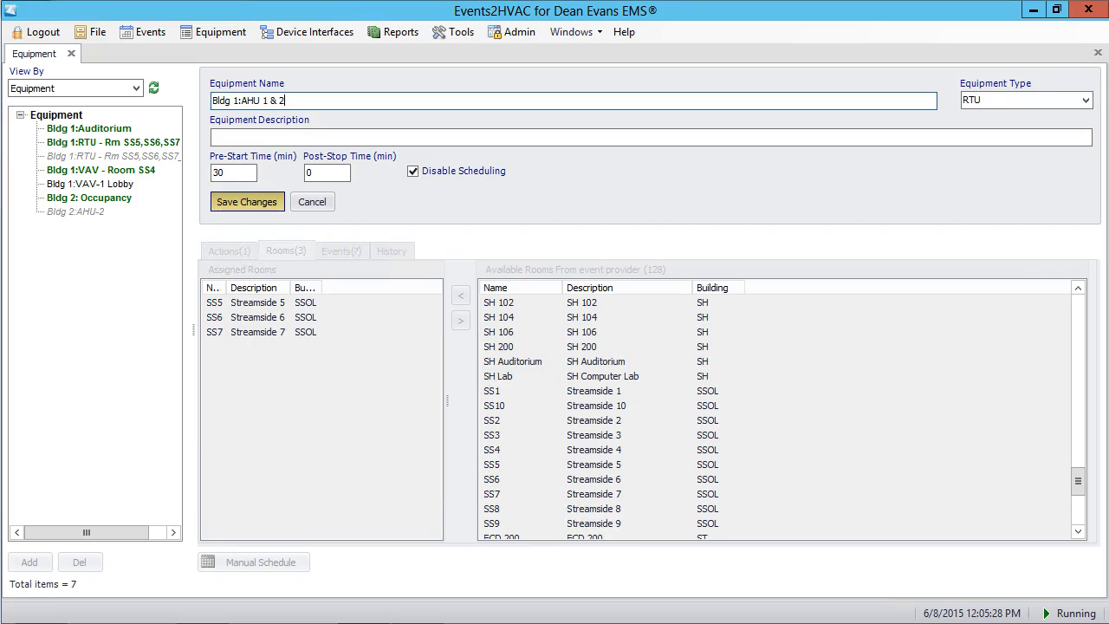
# - Set the equipment's pre-start time to 60 minutes and its type to AHU, and save the changes
pyautogui.click(224, 172)
pyautogui.doubleClick(223, 171)
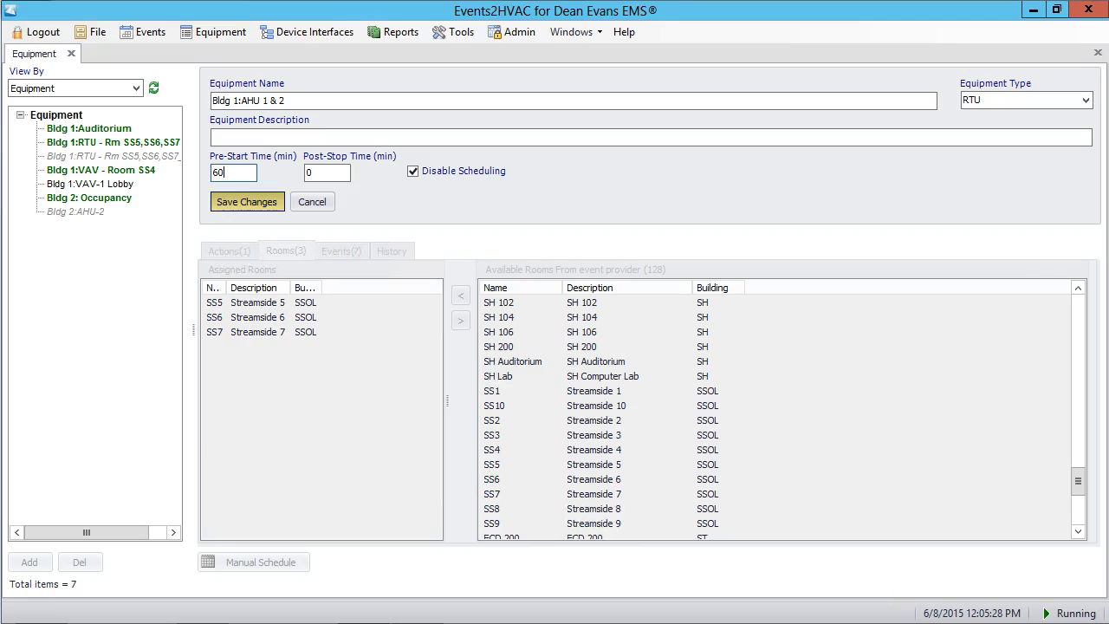
pyautogui.doubleClick(312, 174)
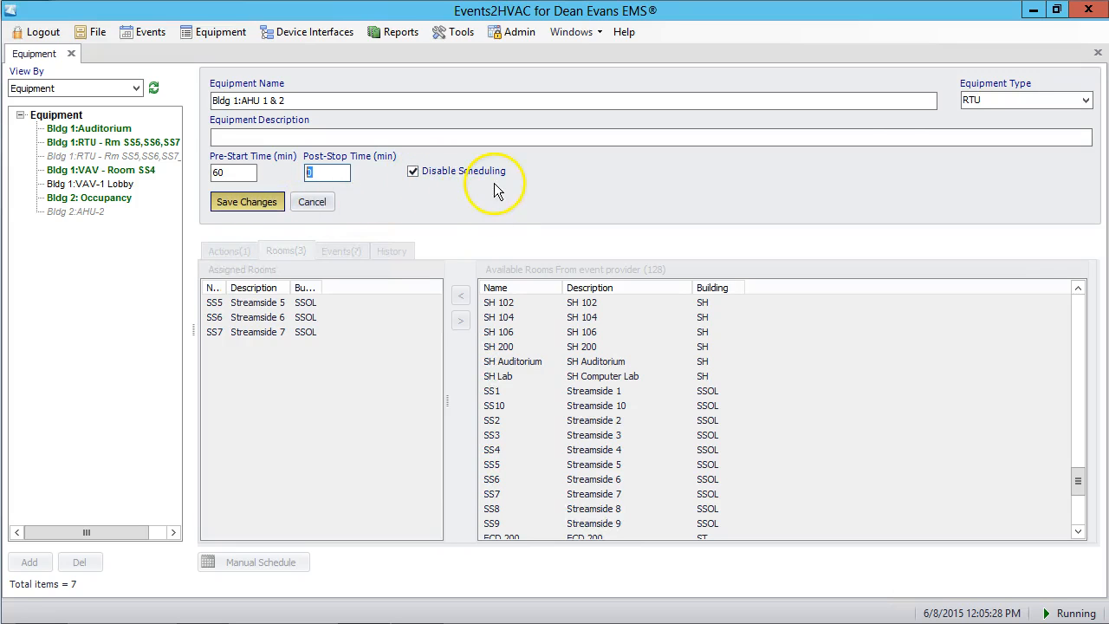
pyautogui.click(1086, 100)
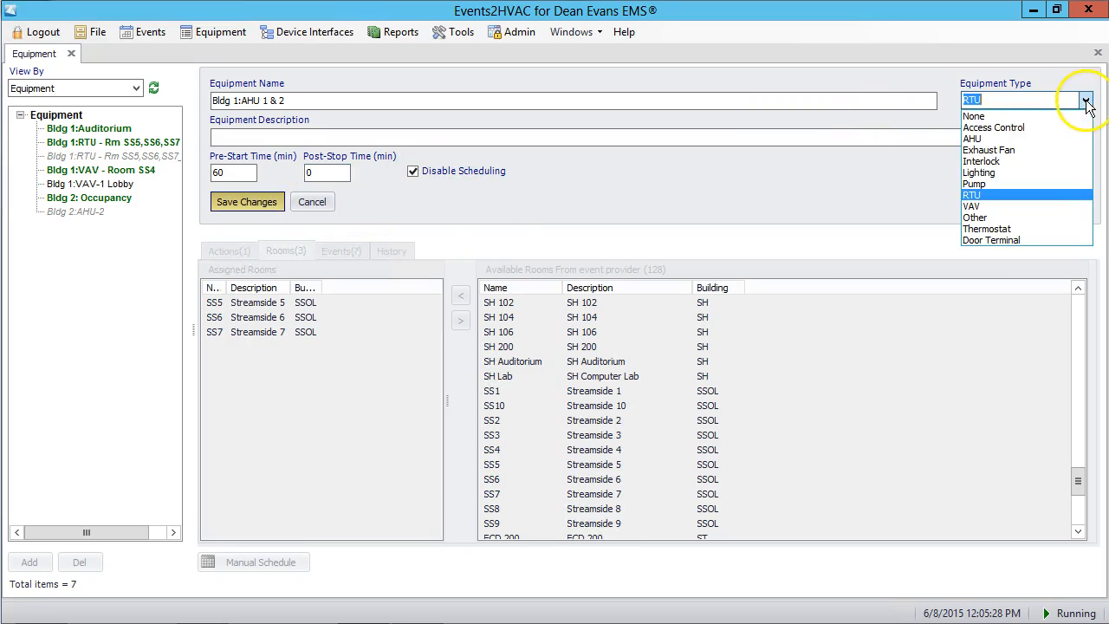
pyautogui.click(975, 139)
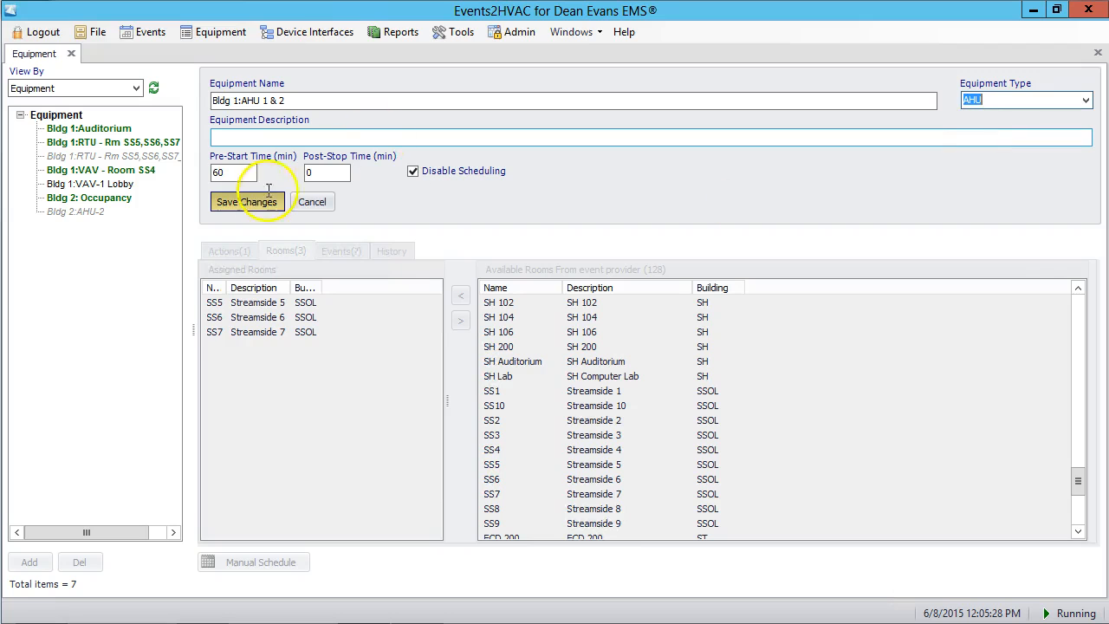
pyautogui.click(229, 200)
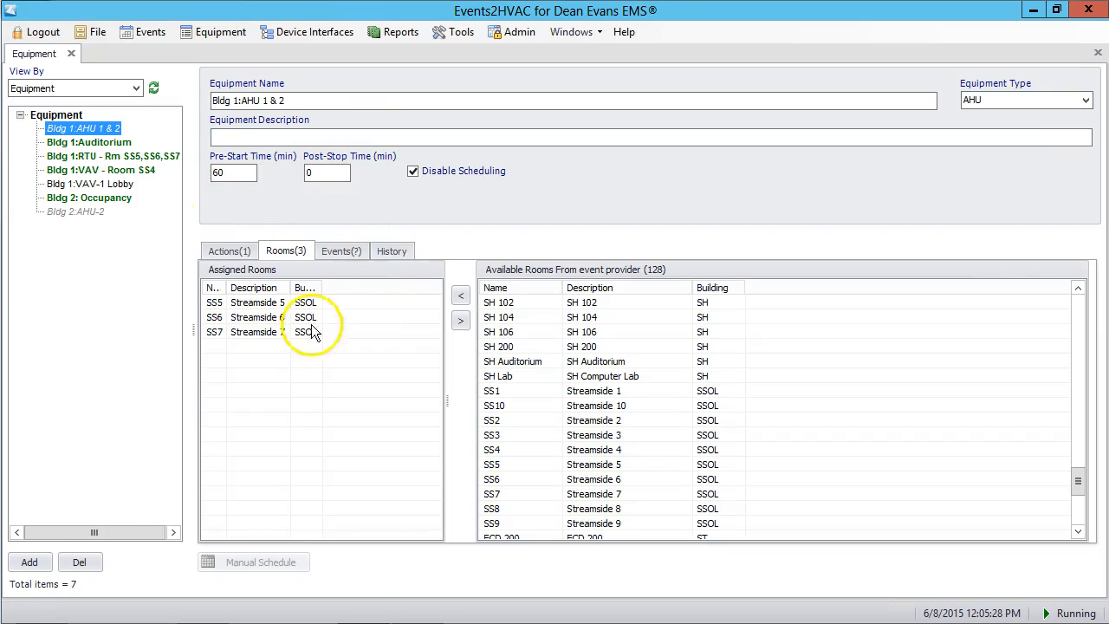
# - Open the assigned Event Start/Stop action of Bldg 1:AHU 1 & 2 for editing
pyautogui.click(230, 250)
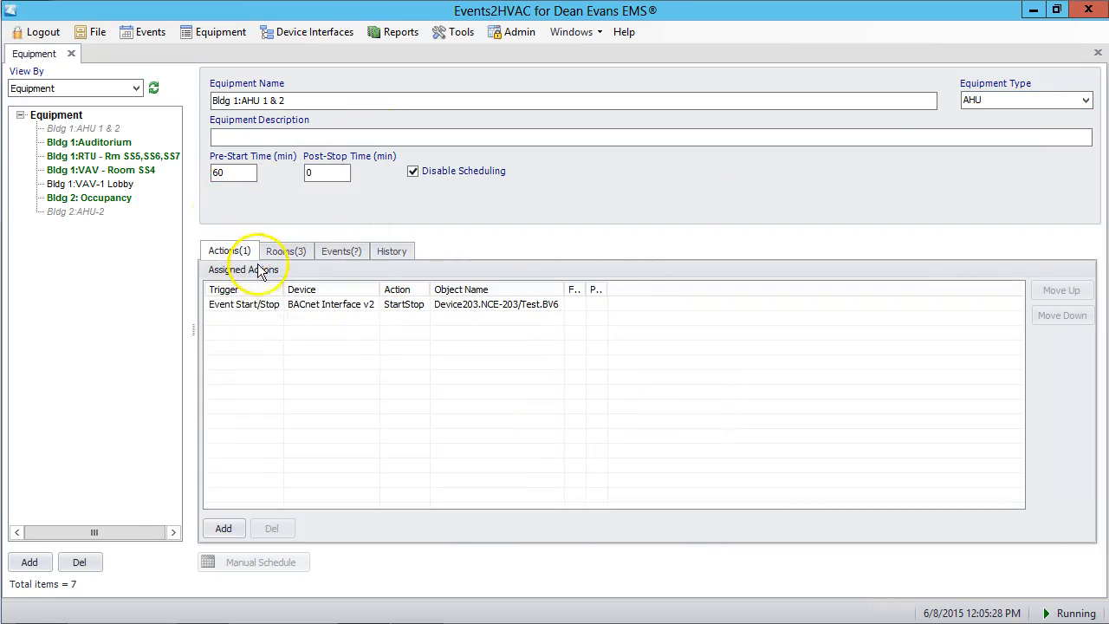
pyautogui.click(267, 310)
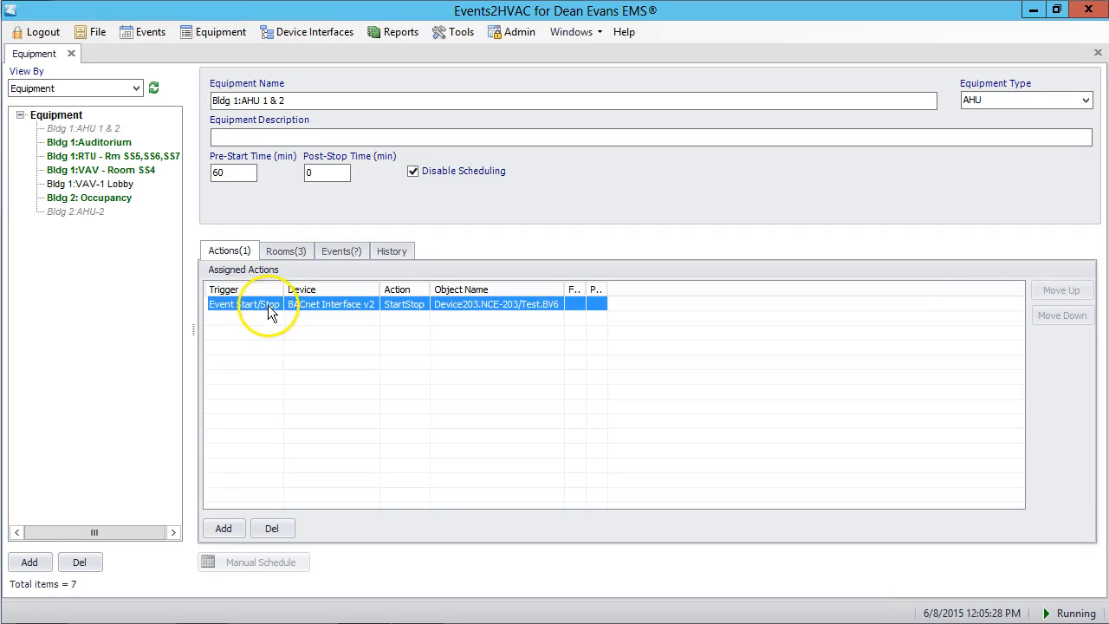
pyautogui.doubleClick(264, 309)
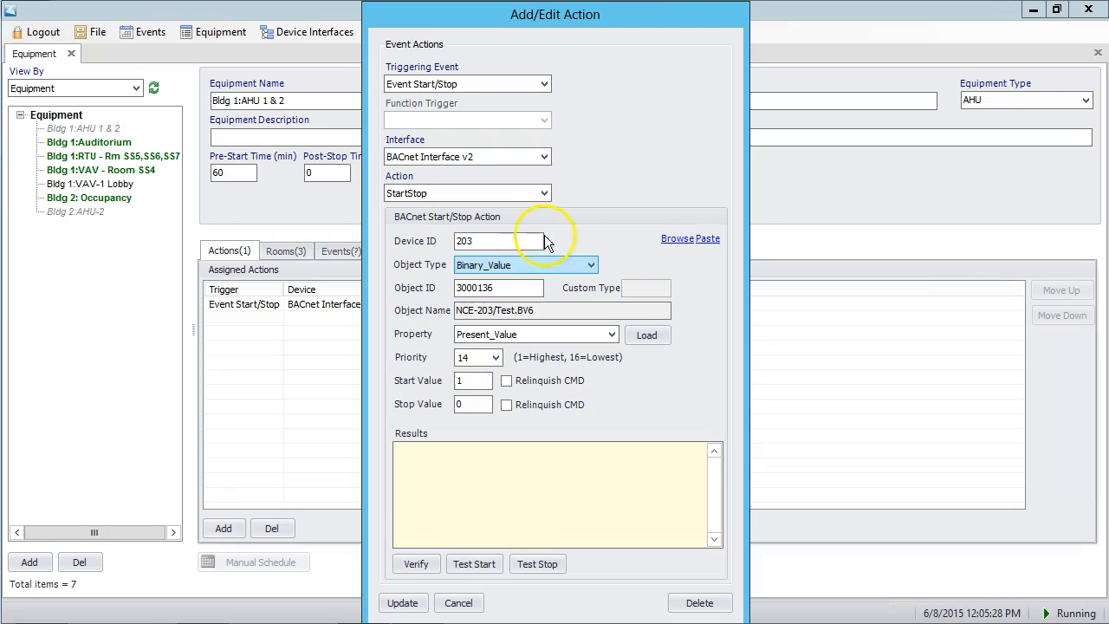
# - Browse the BACnet network and list the BinaryValue objects of Device 203
pyautogui.click(677, 241)
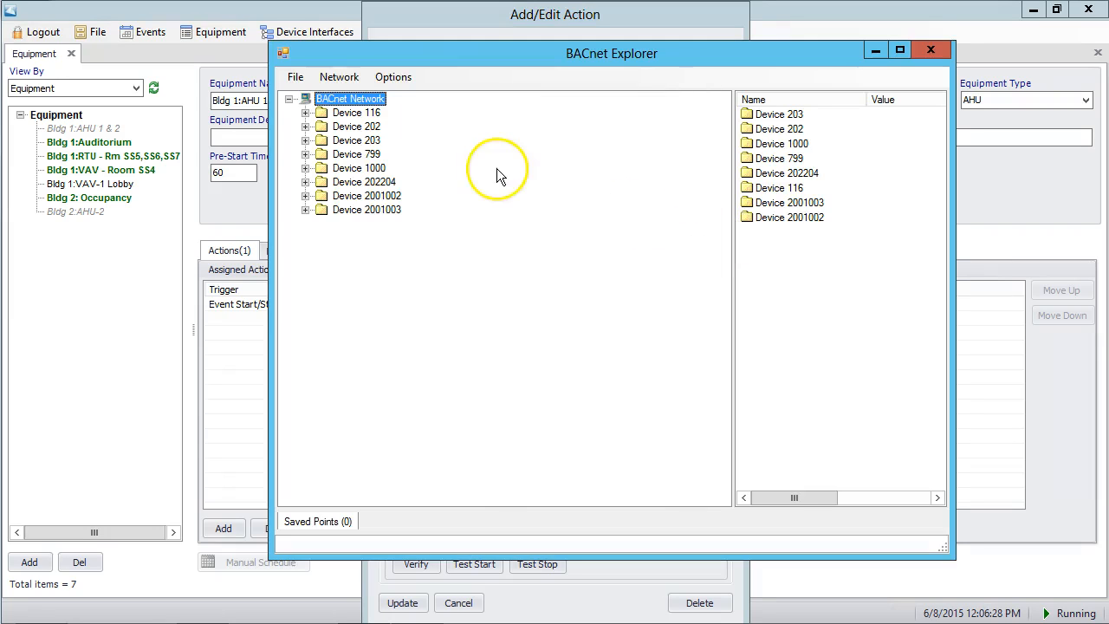
pyautogui.click(305, 168)
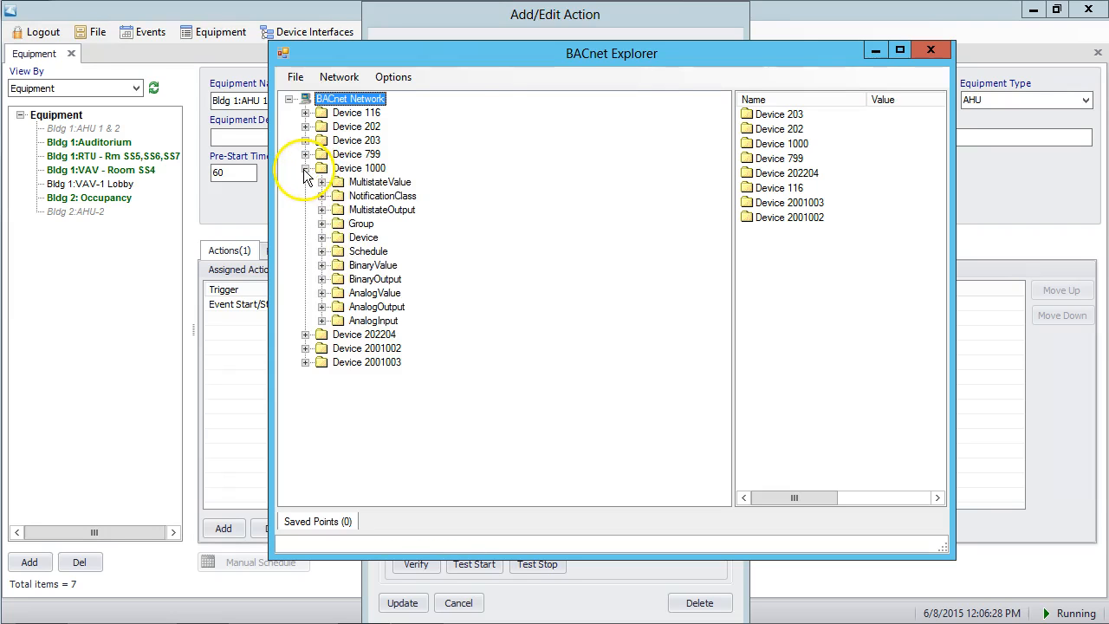
pyautogui.click(321, 265)
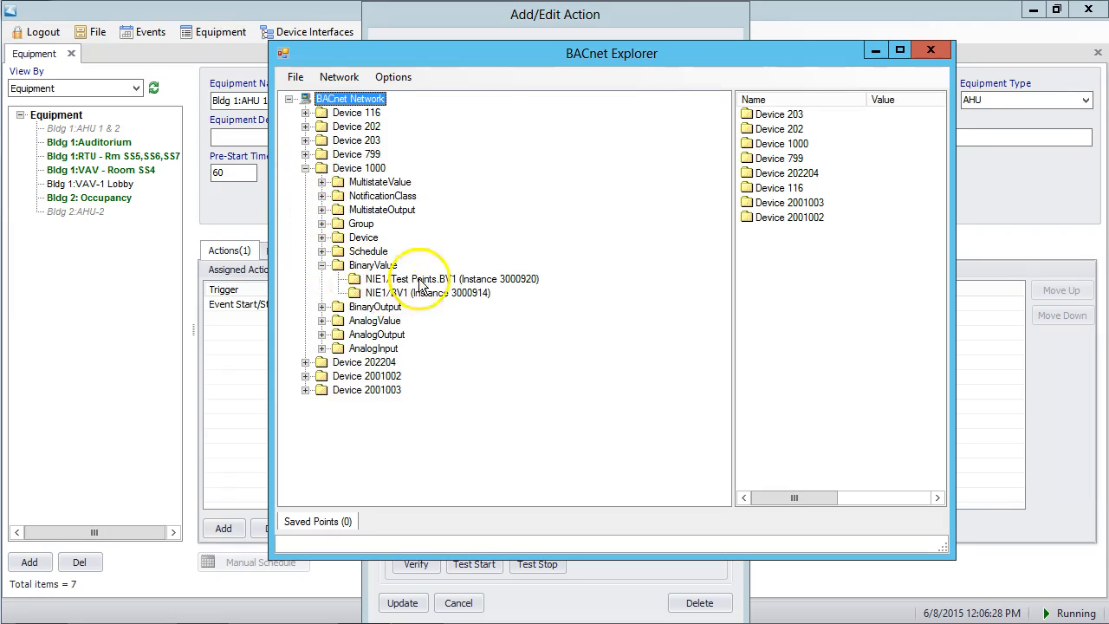
pyautogui.click(321, 265)
pyautogui.click(306, 141)
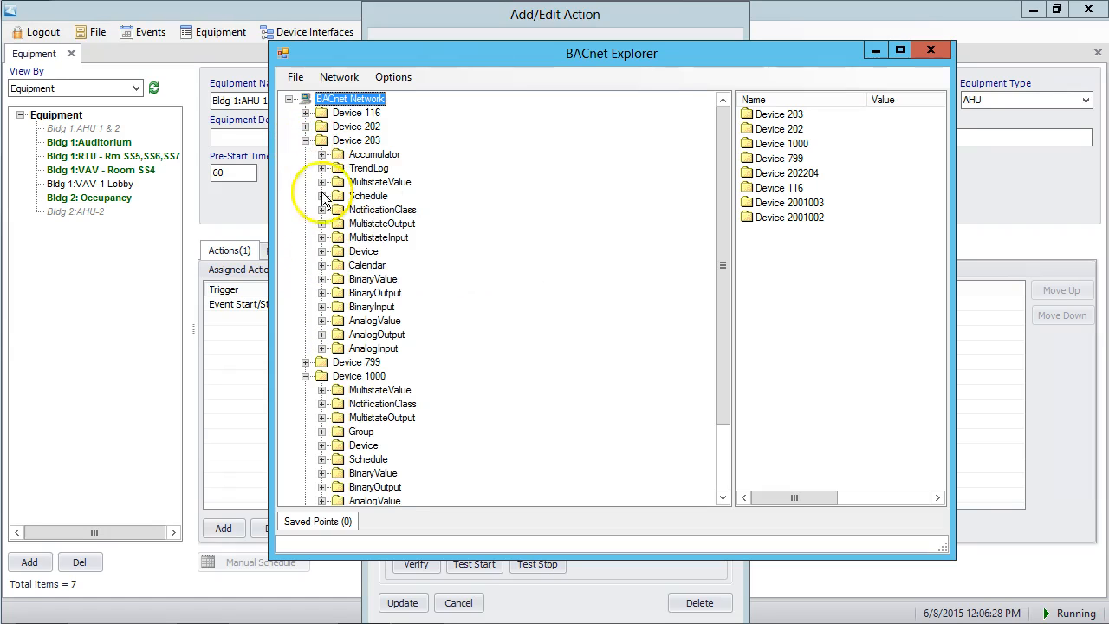
pyautogui.click(321, 279)
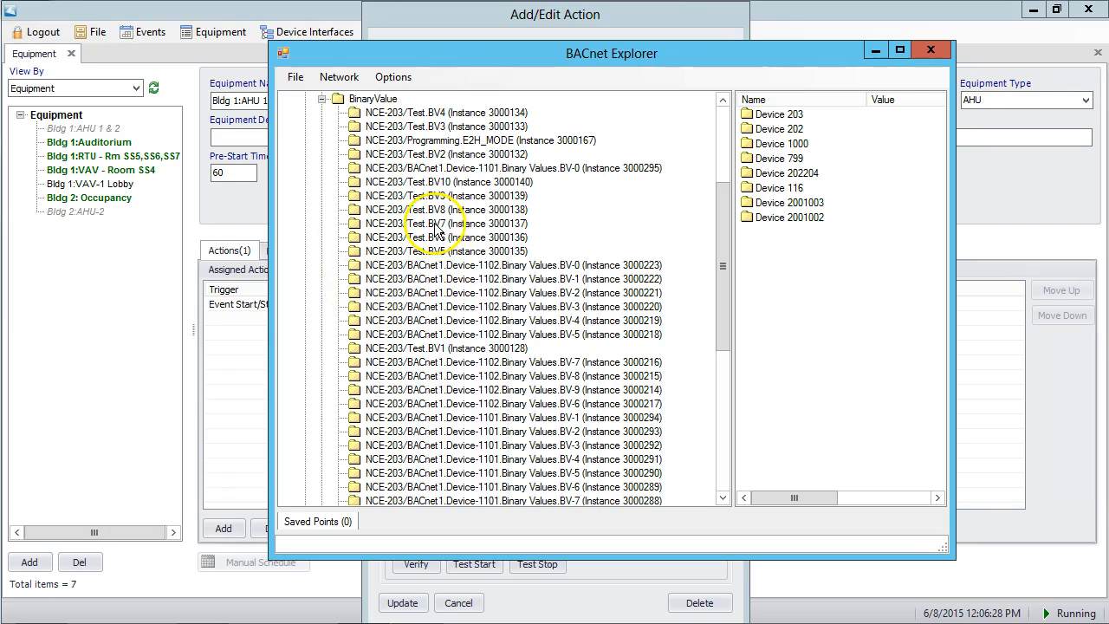
# - Copy the NCE-203/Test.BV7 object (instance 3000137) and paste it as the target of the start/stop action
pyautogui.click(451, 225)
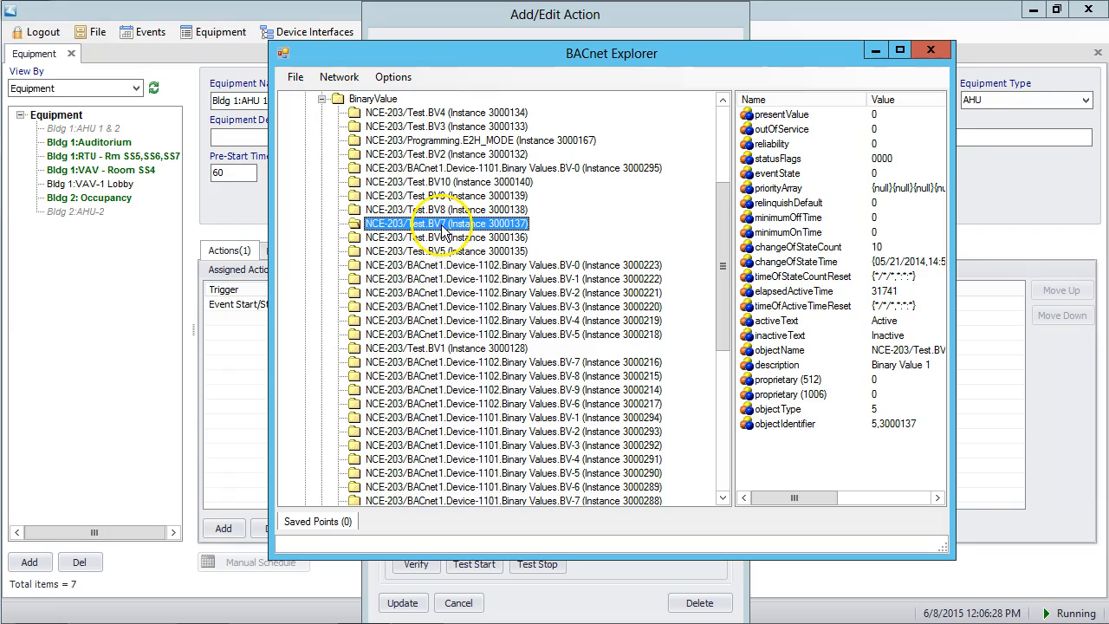
pyautogui.click(440, 211)
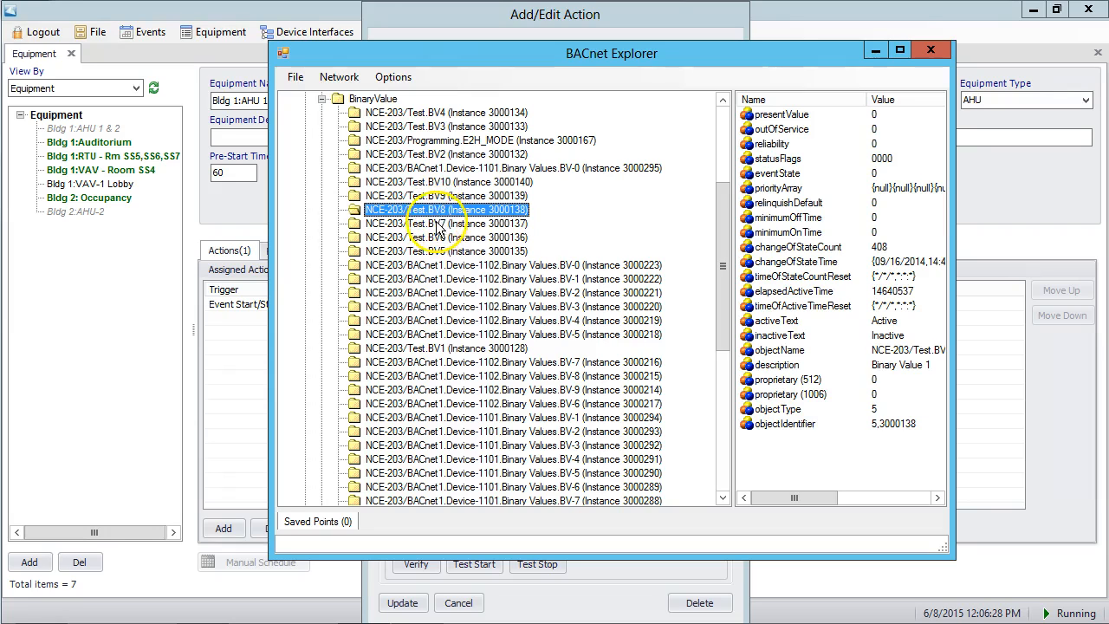
pyautogui.click(440, 223)
pyautogui.rightClick(442, 229)
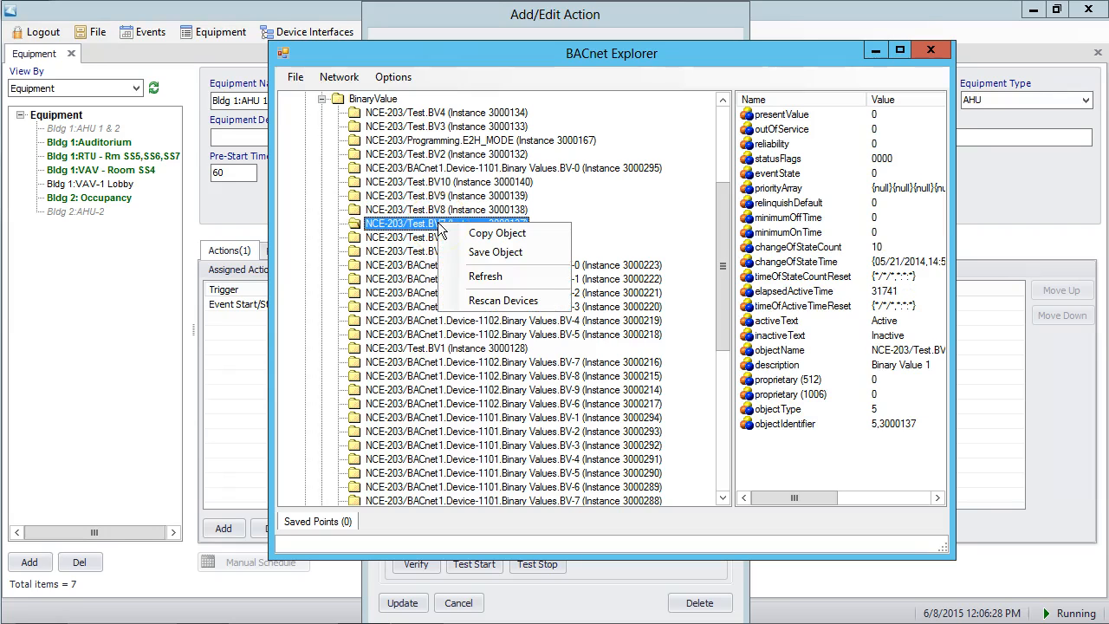
pyautogui.click(495, 234)
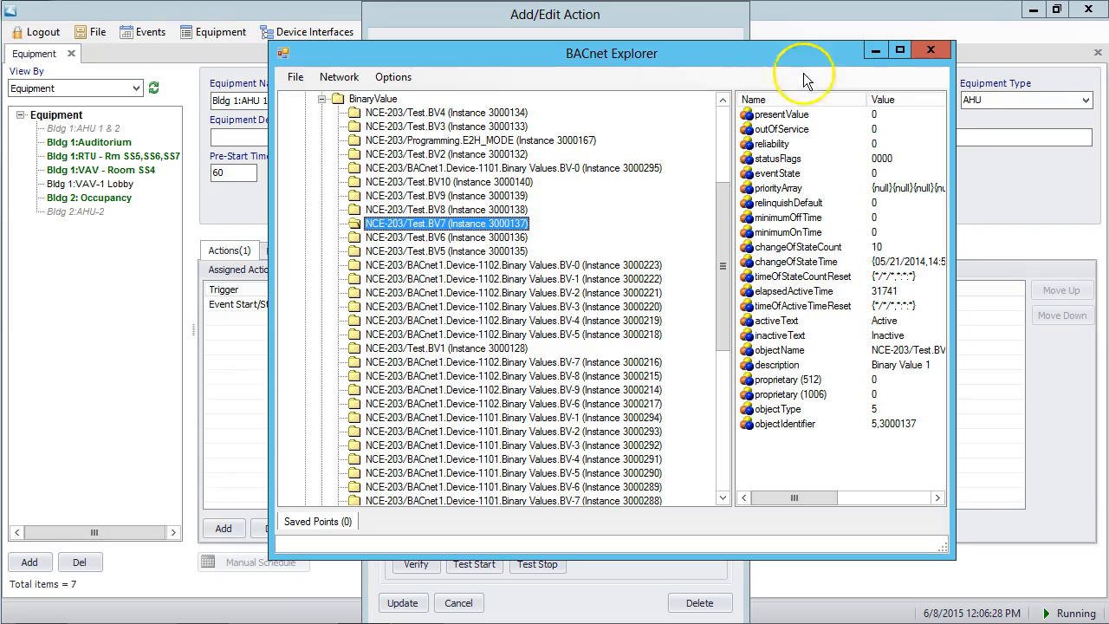
pyautogui.click(931, 50)
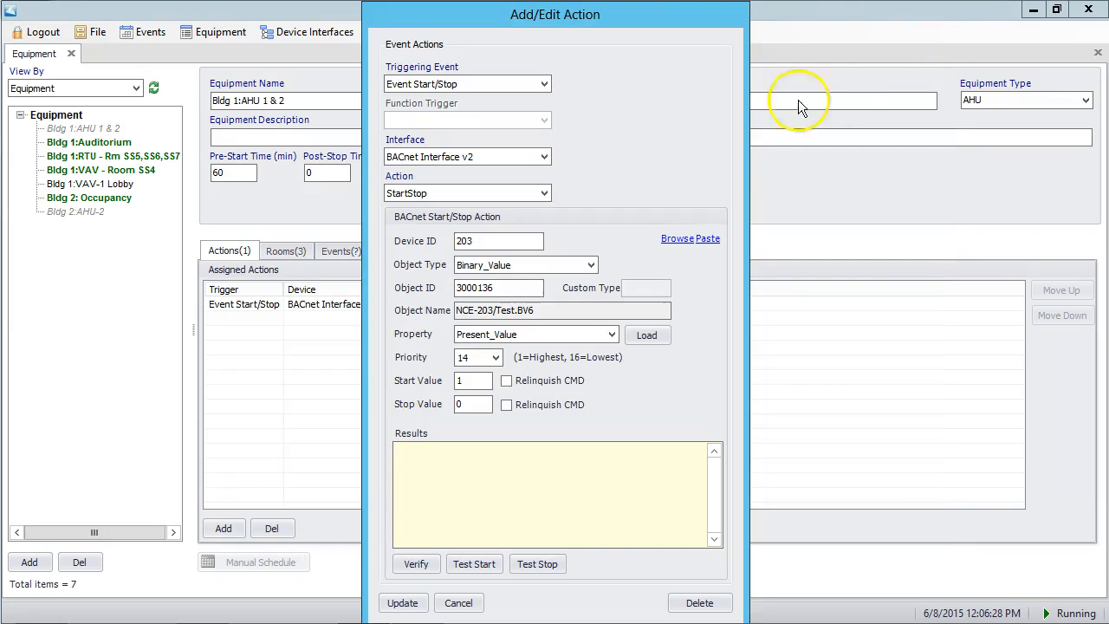
pyautogui.click(709, 239)
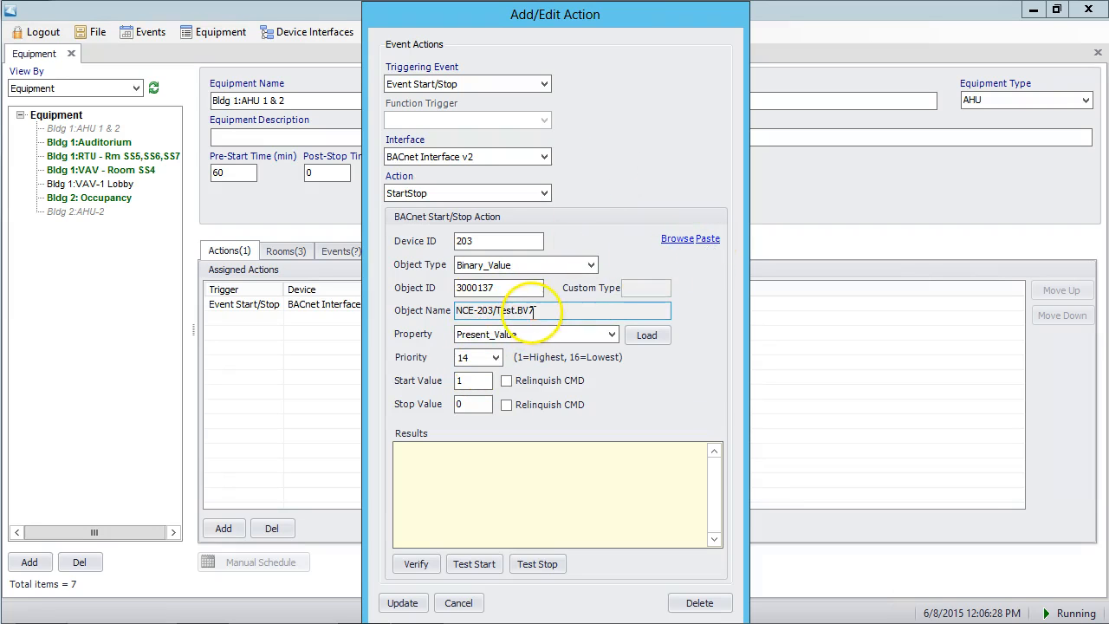
# - Review the action's write priority, start value and stop value
pyautogui.click(485, 362)
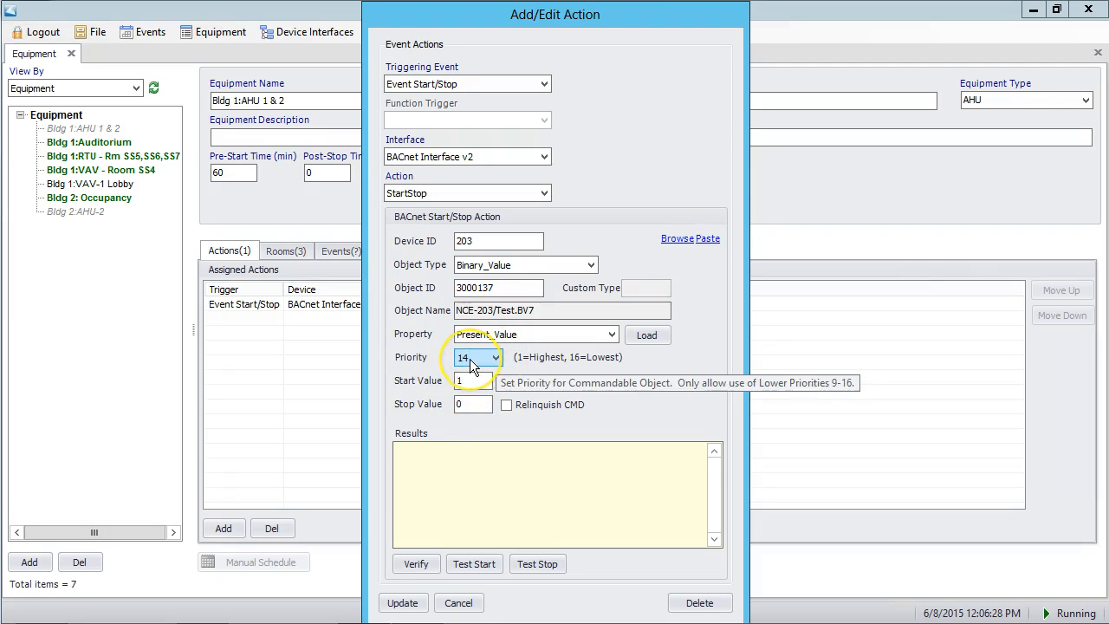
pyautogui.click(468, 383)
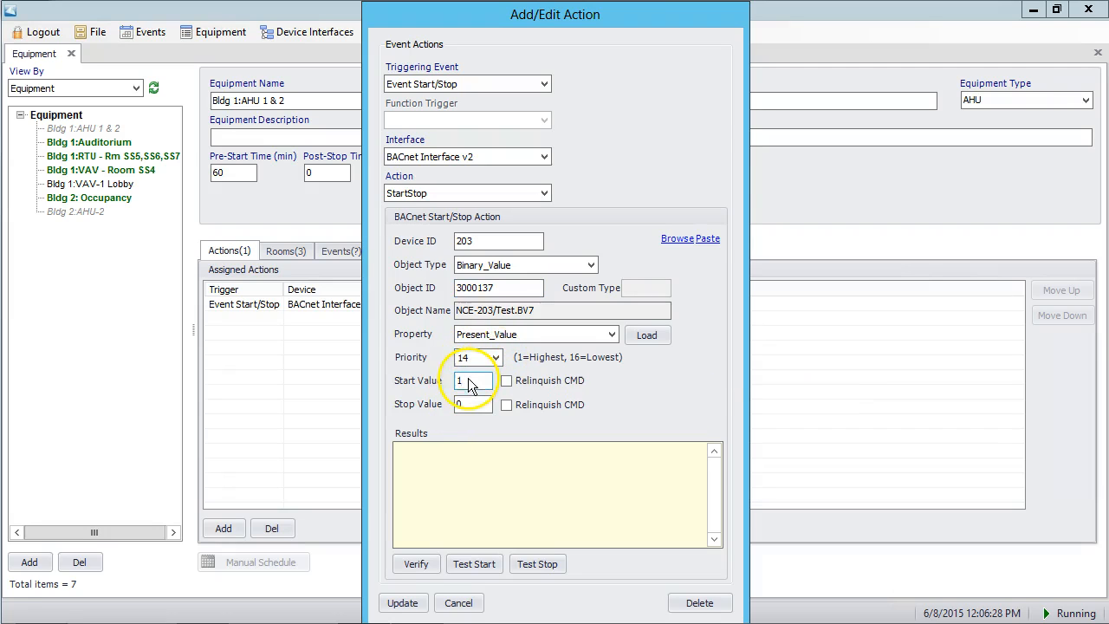
pyautogui.click(462, 405)
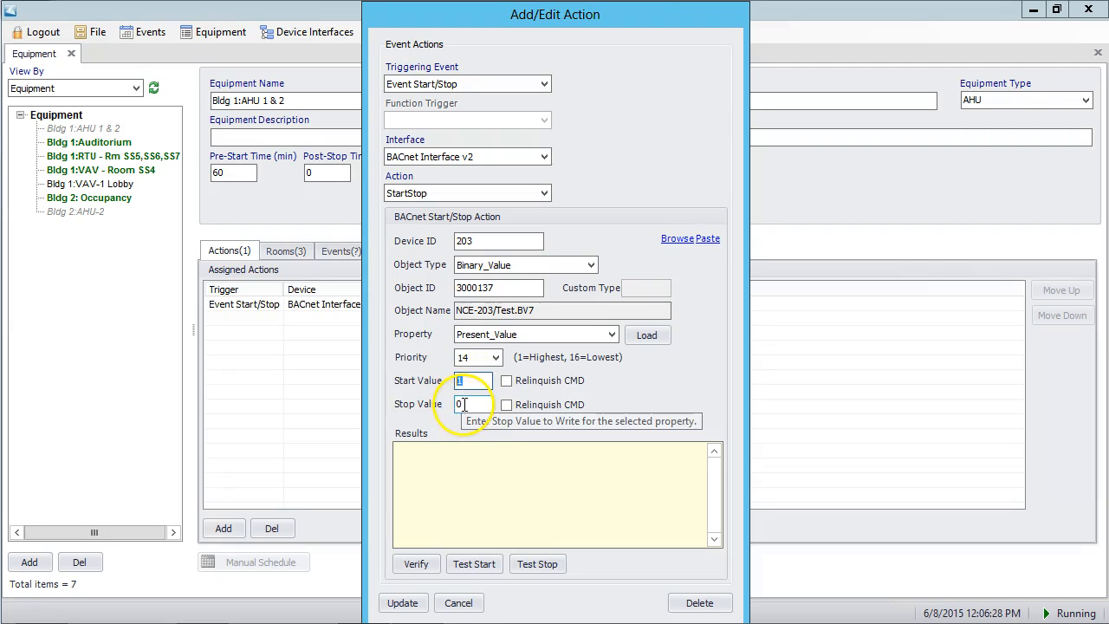
pyautogui.doubleClick(456, 404)
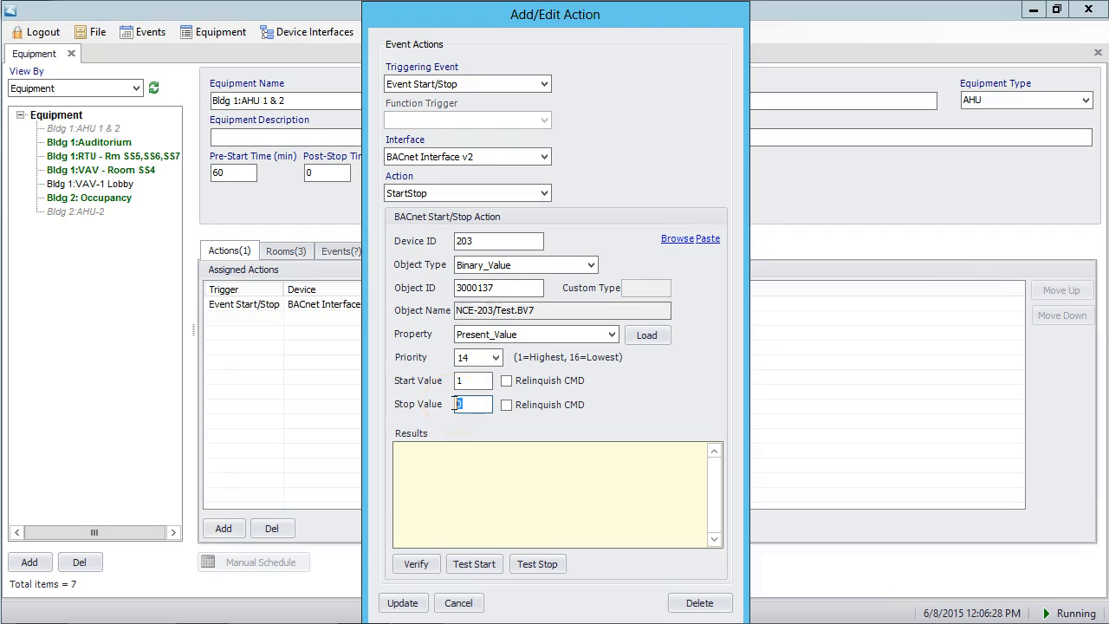
# - Verify the BACnet object and test the start command, checking the priority 14 entry in the priority array
pyautogui.click(420, 564)
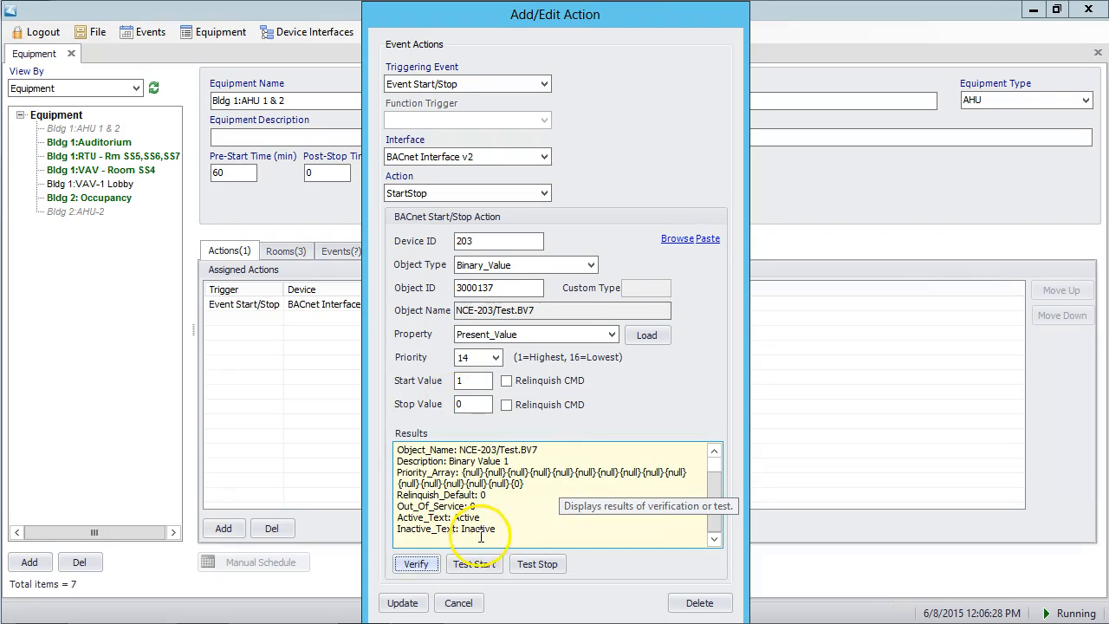
pyautogui.click(475, 569)
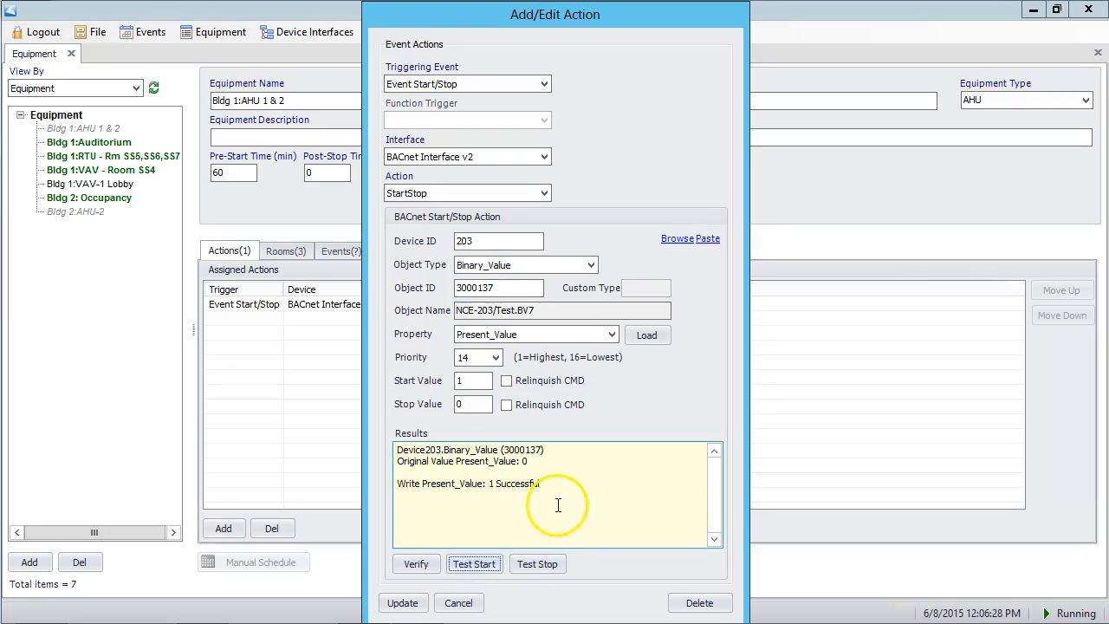
pyautogui.click(416, 564)
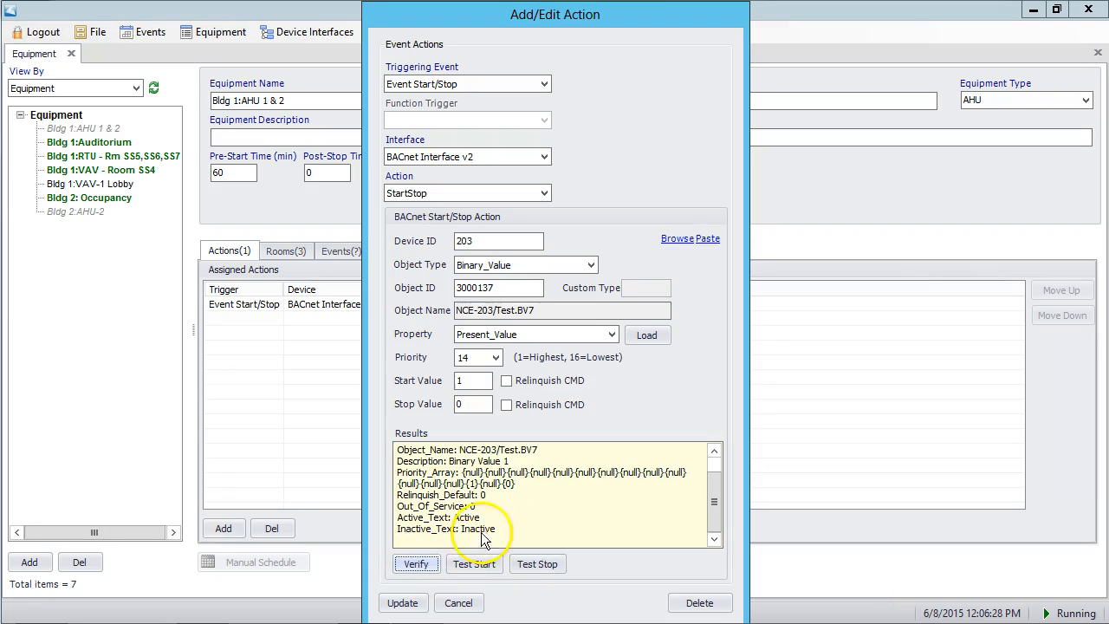
pyautogui.doubleClick(472, 484)
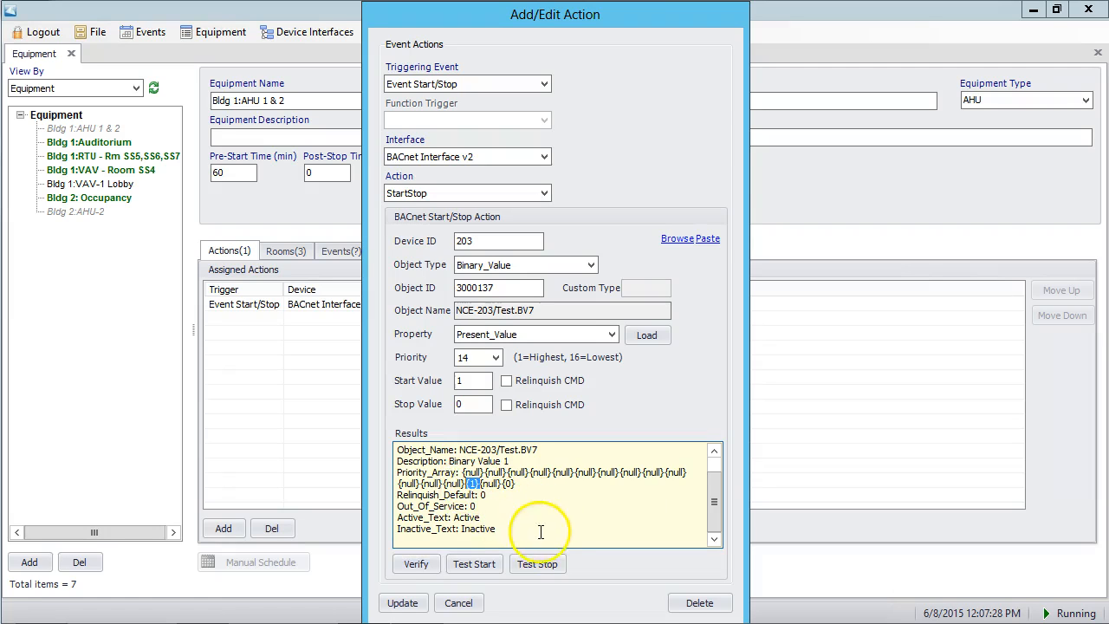
# - Test the stop command and verify the object again, checking its priority 14 entry
pyautogui.click(539, 565)
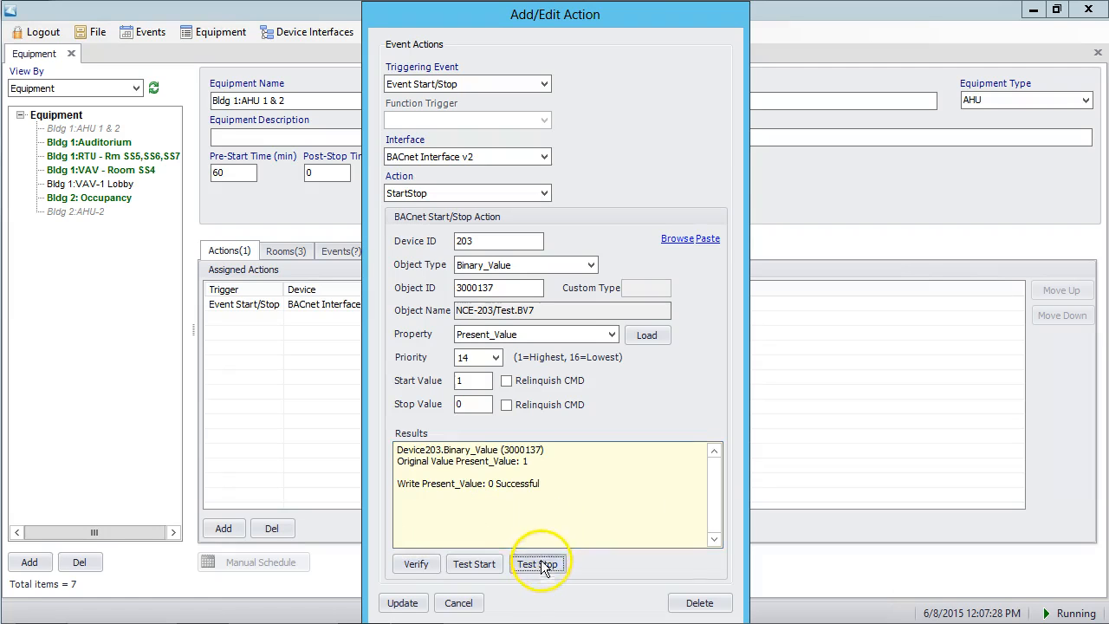
pyautogui.click(416, 565)
pyautogui.doubleClick(473, 483)
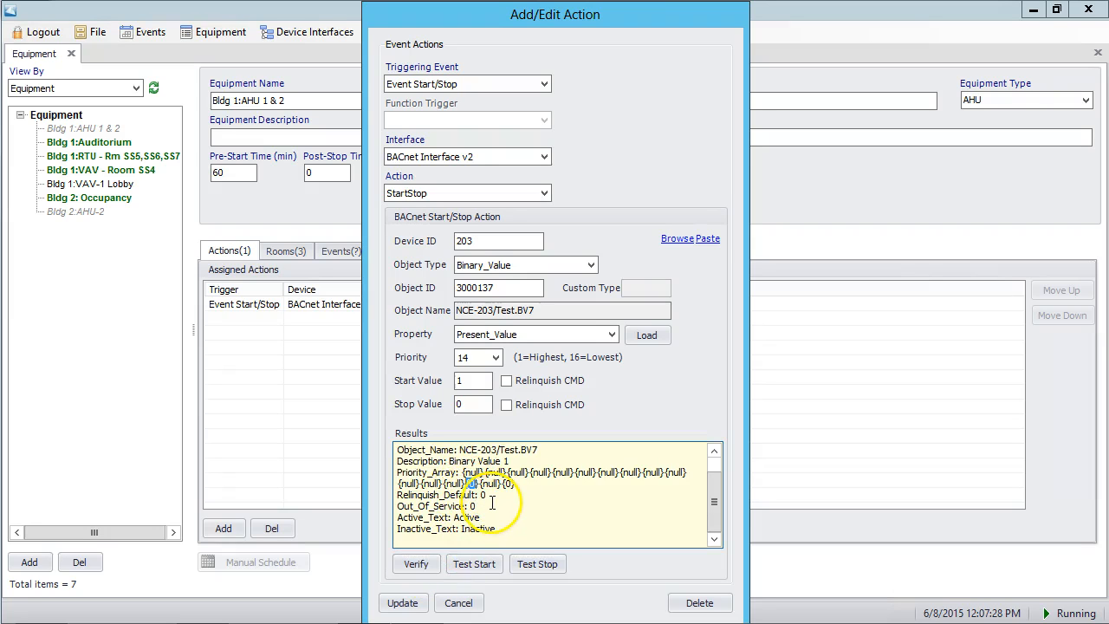
pyautogui.click(416, 564)
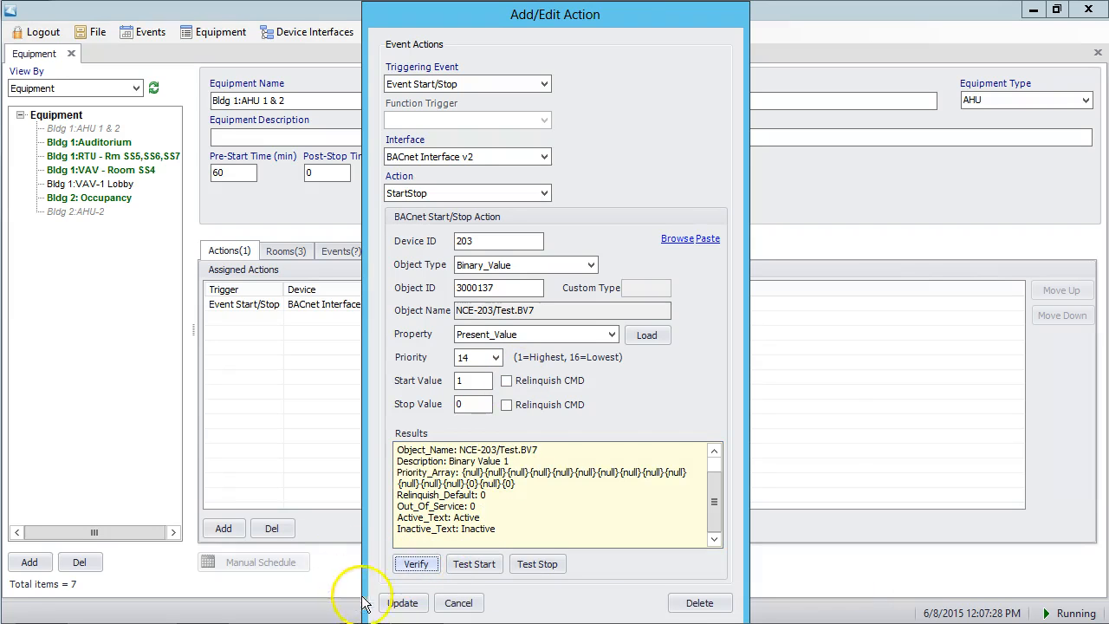
# - Save the action and duplicate the Test.BV7 start/stop action in the equipment's assigned actions
pyautogui.click(402, 607)
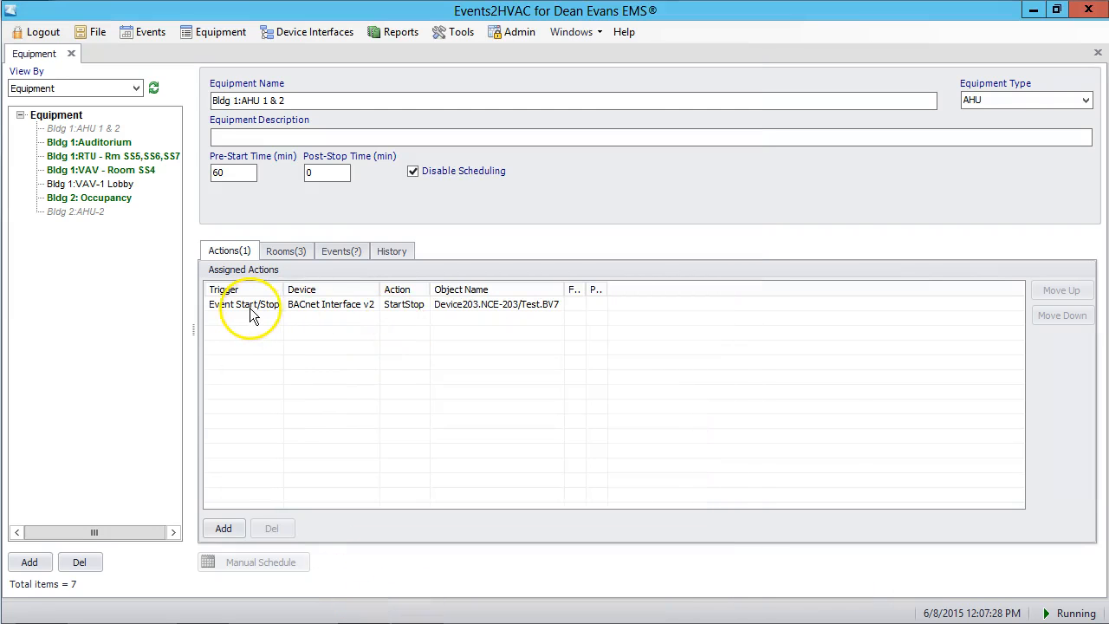
pyautogui.click(280, 310)
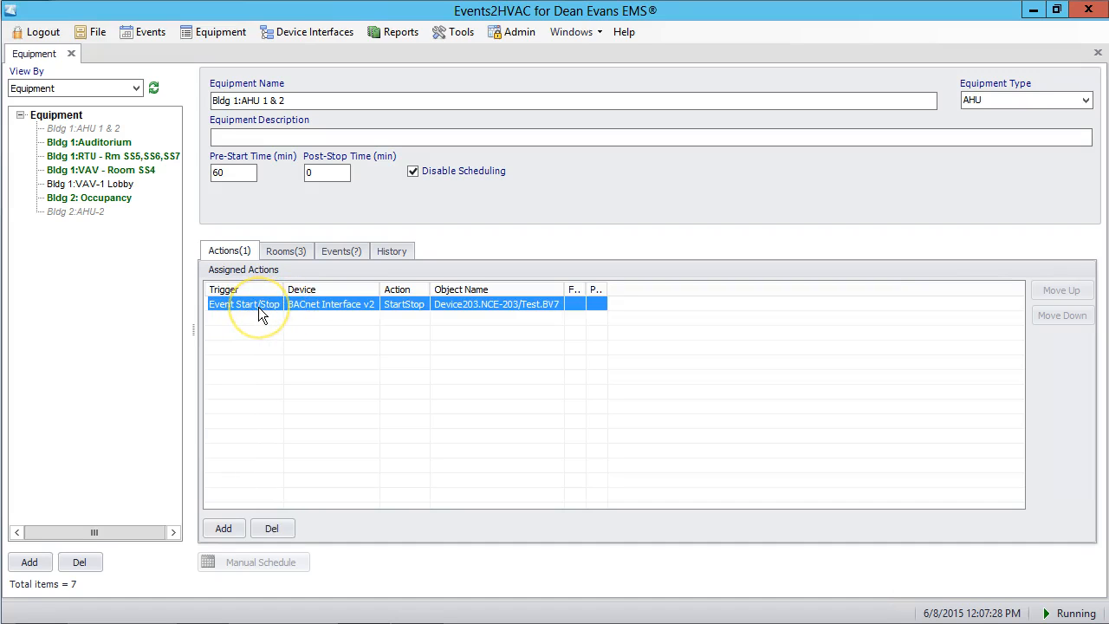
pyautogui.rightClick(258, 307)
pyautogui.click(292, 319)
pyautogui.rightClick(305, 336)
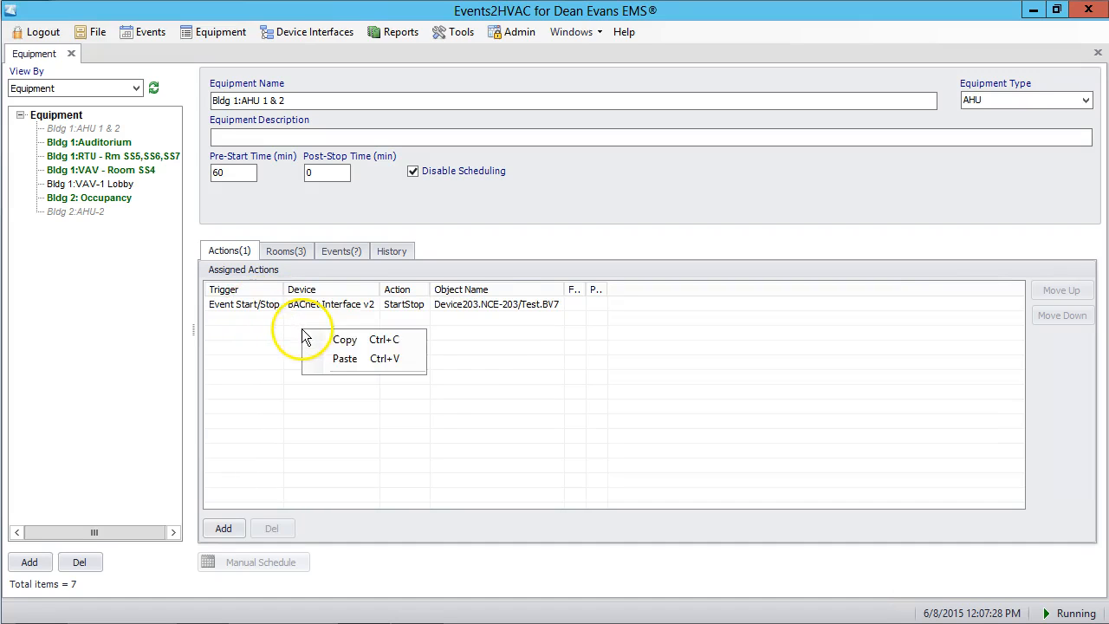
pyautogui.click(347, 360)
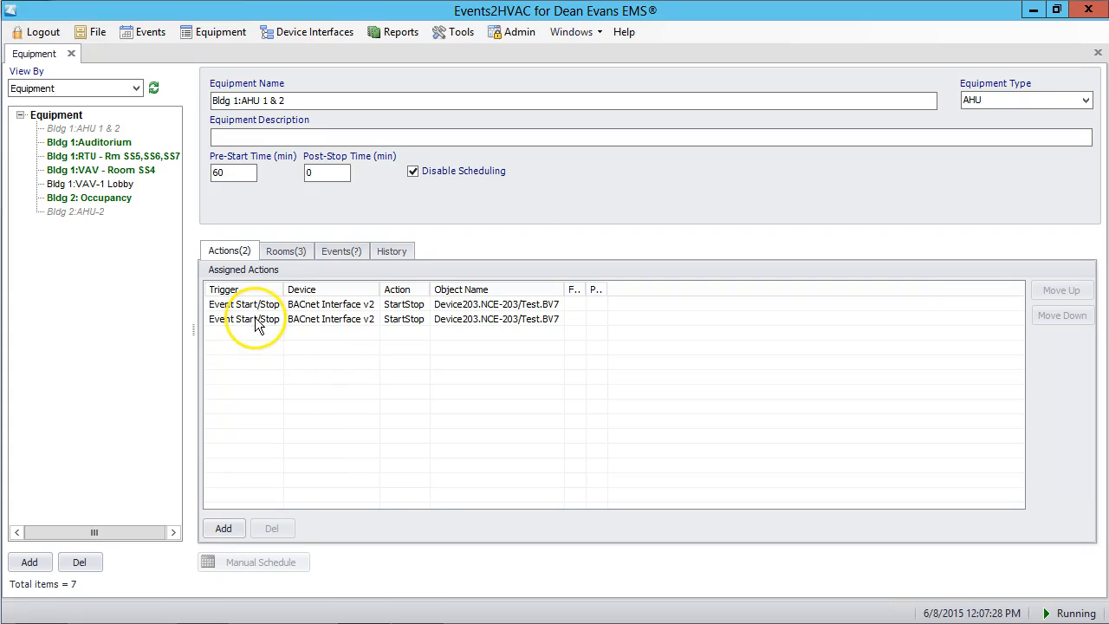
# - Set the duplicated action's object ID to 3000138 and verify the object, checking its name and priority array
pyautogui.doubleClick(257, 321)
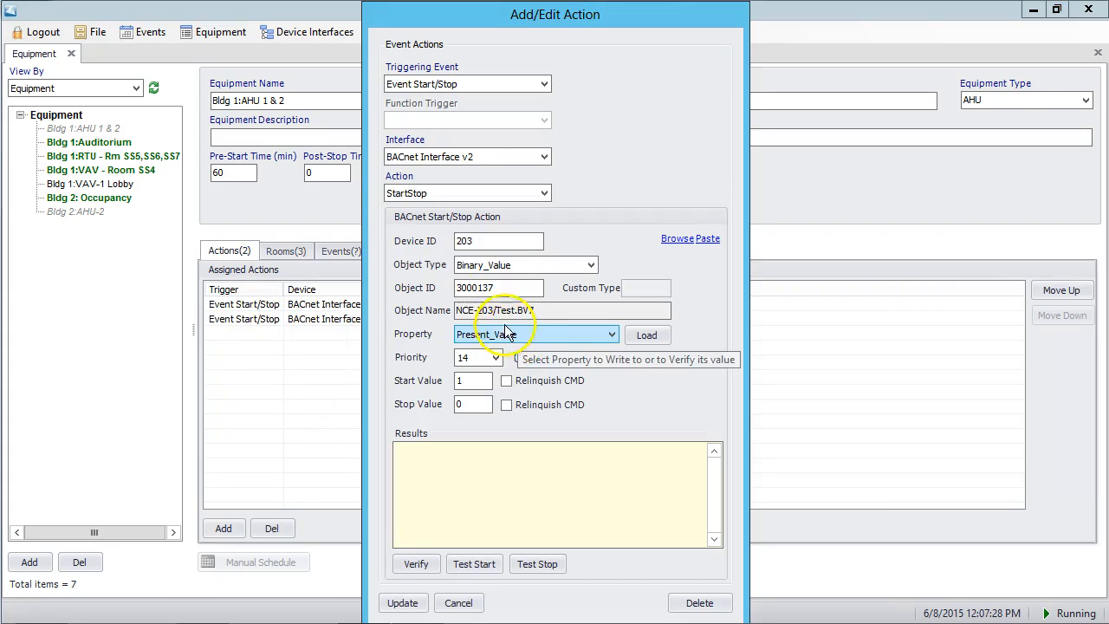
pyautogui.click(512, 288)
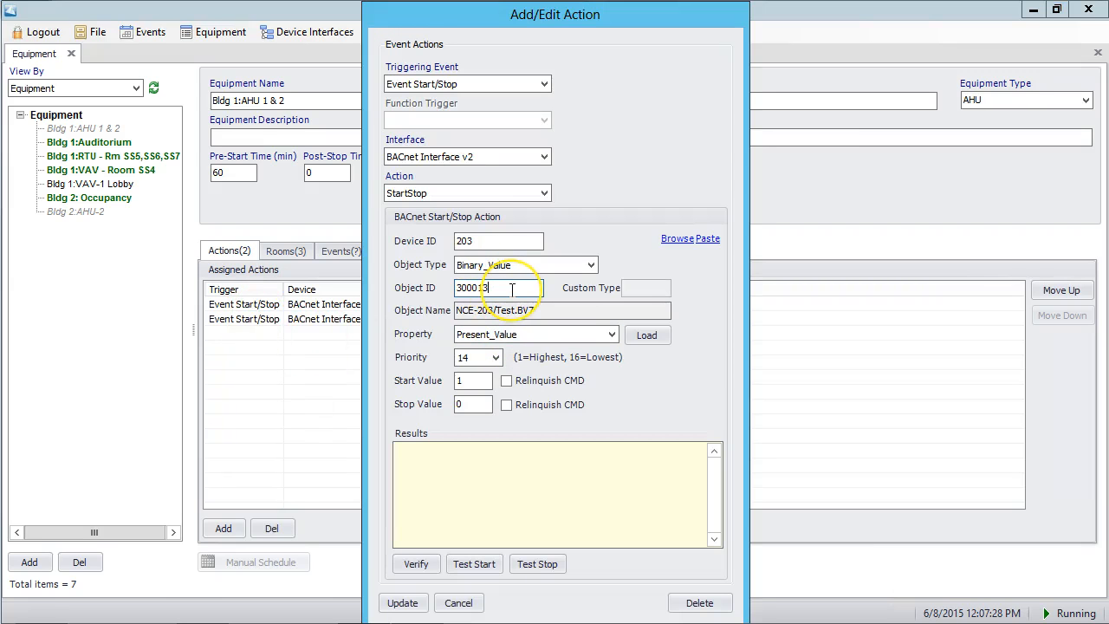
pyautogui.click(511, 289)
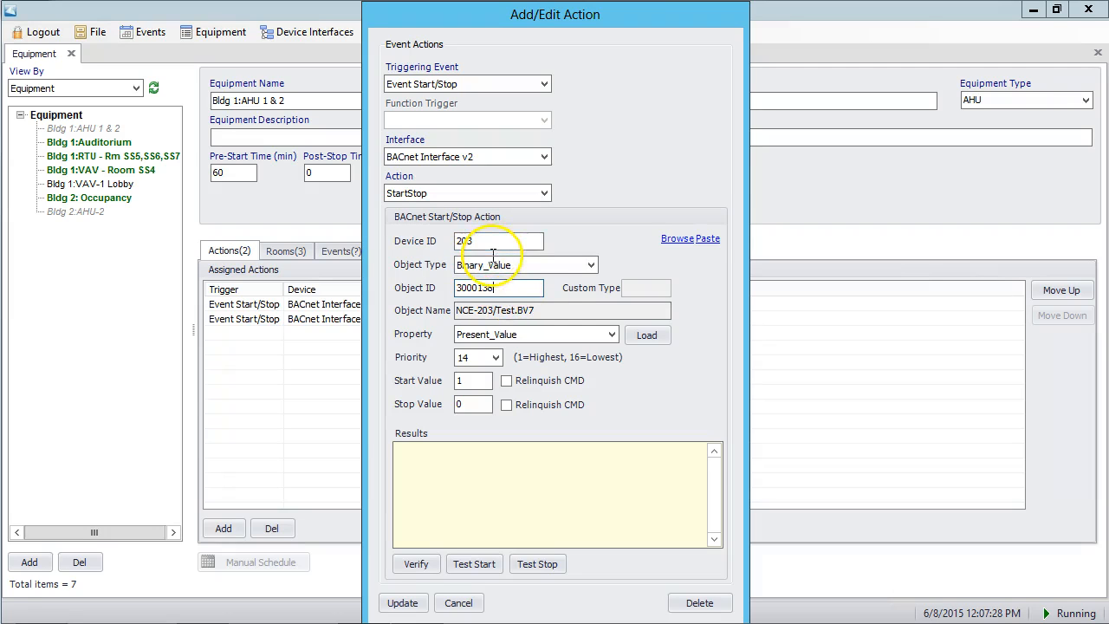
pyautogui.click(415, 564)
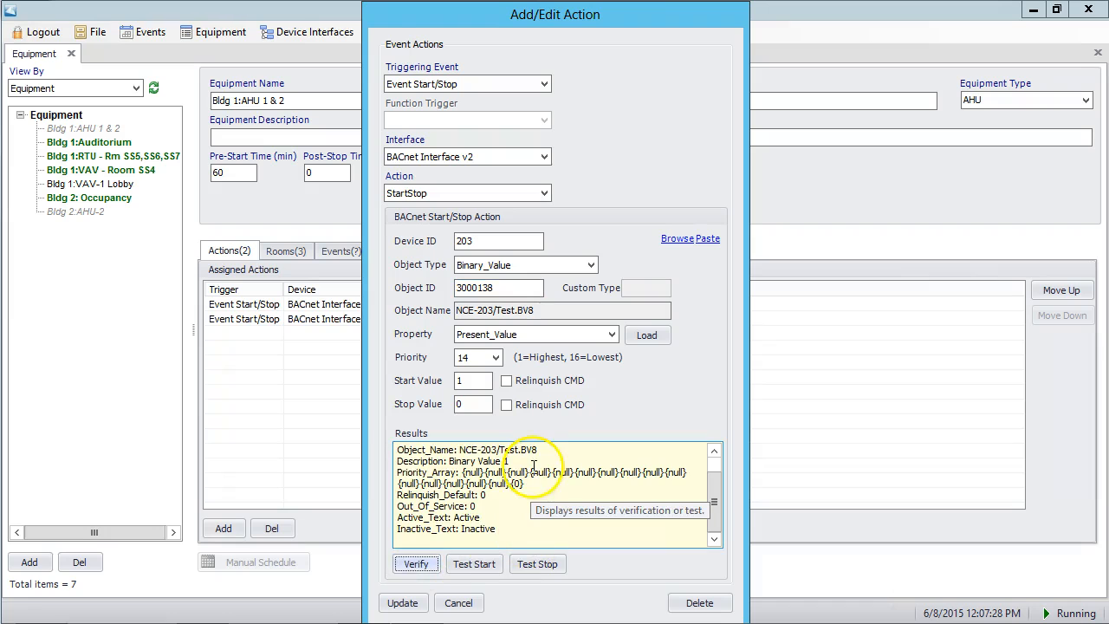
pyautogui.moveTo(541, 450); pyautogui.dragTo(462, 450)
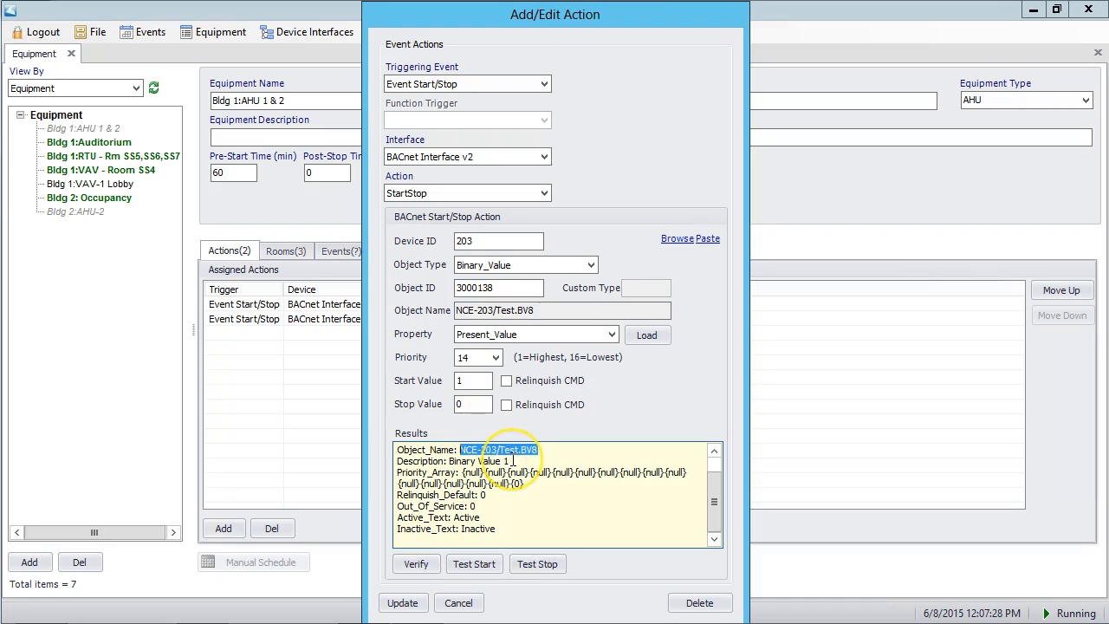
pyautogui.click(525, 483)
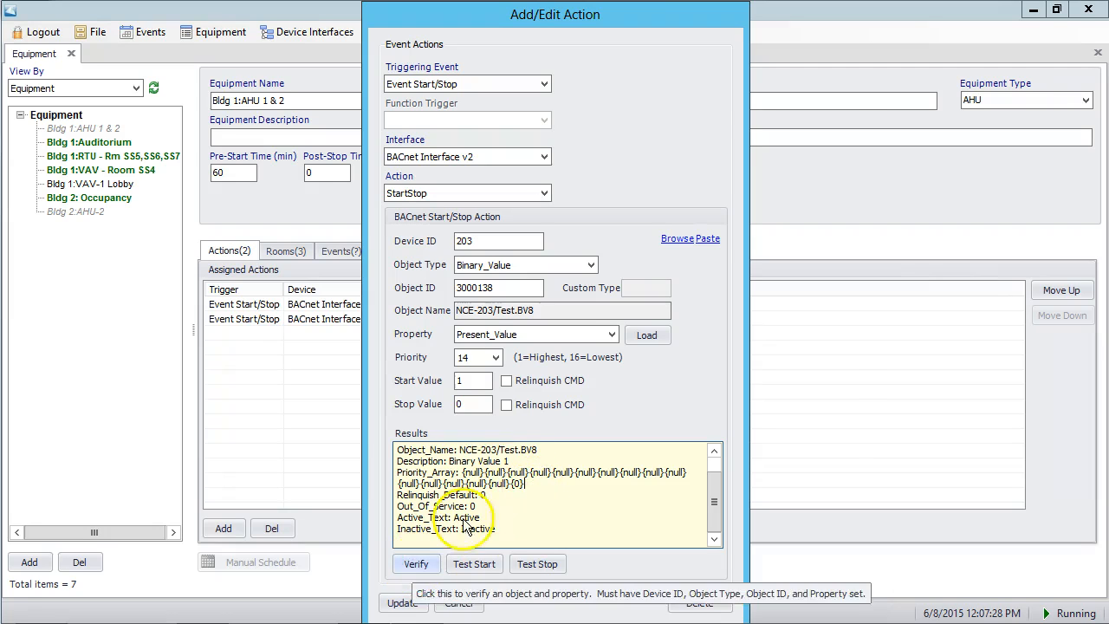
# - Test the start command on object 3000138 and verify the object, checking its priority 14 entry
pyautogui.click(475, 564)
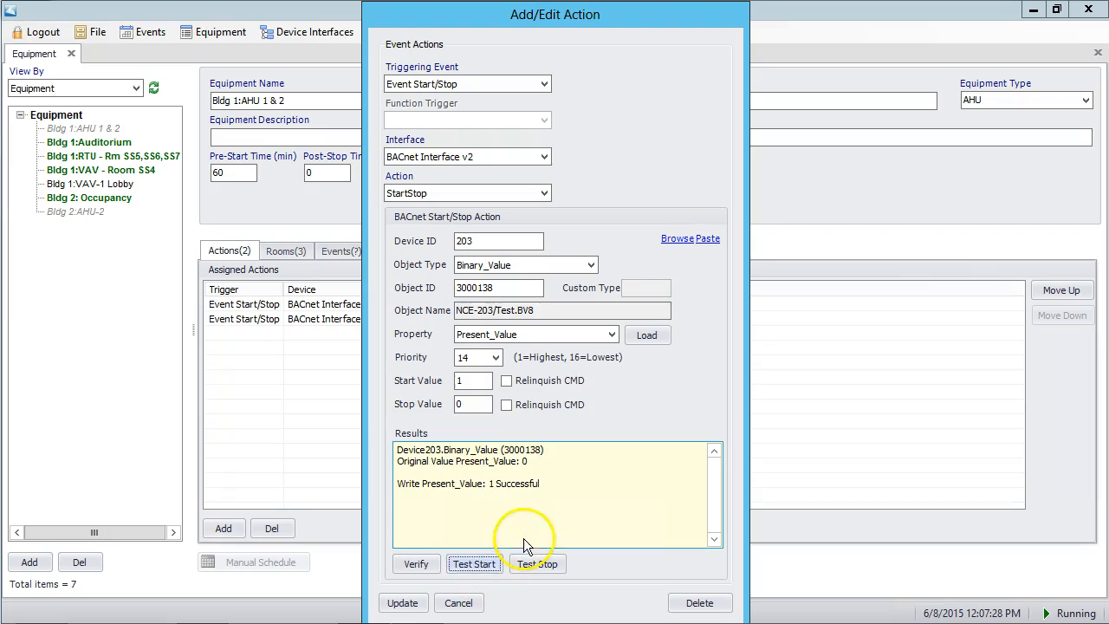
pyautogui.click(416, 564)
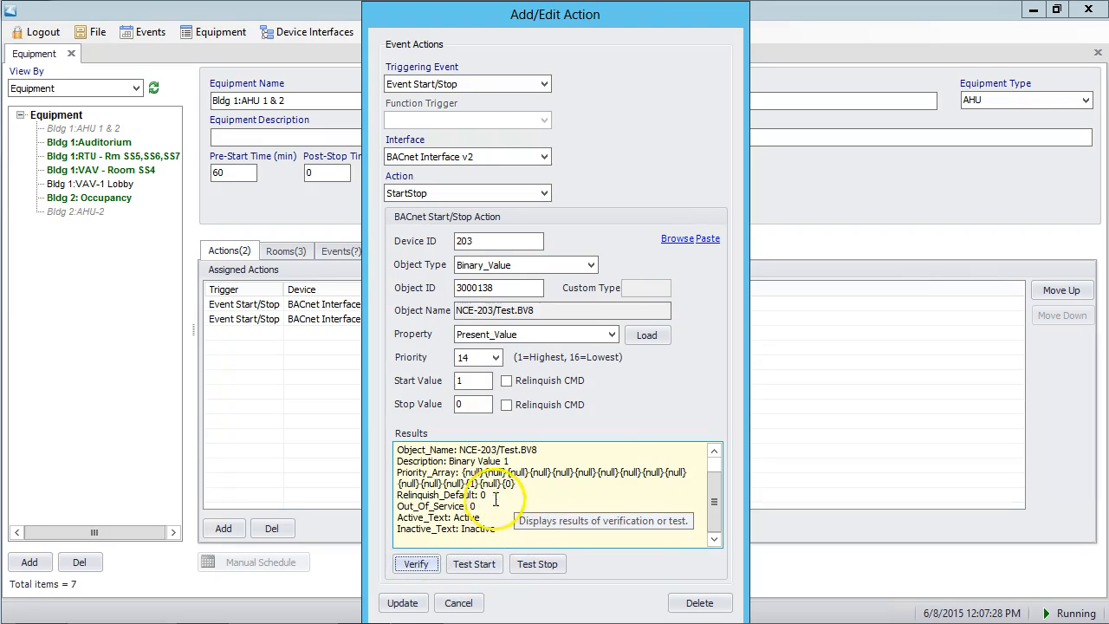
pyautogui.doubleClick(473, 484)
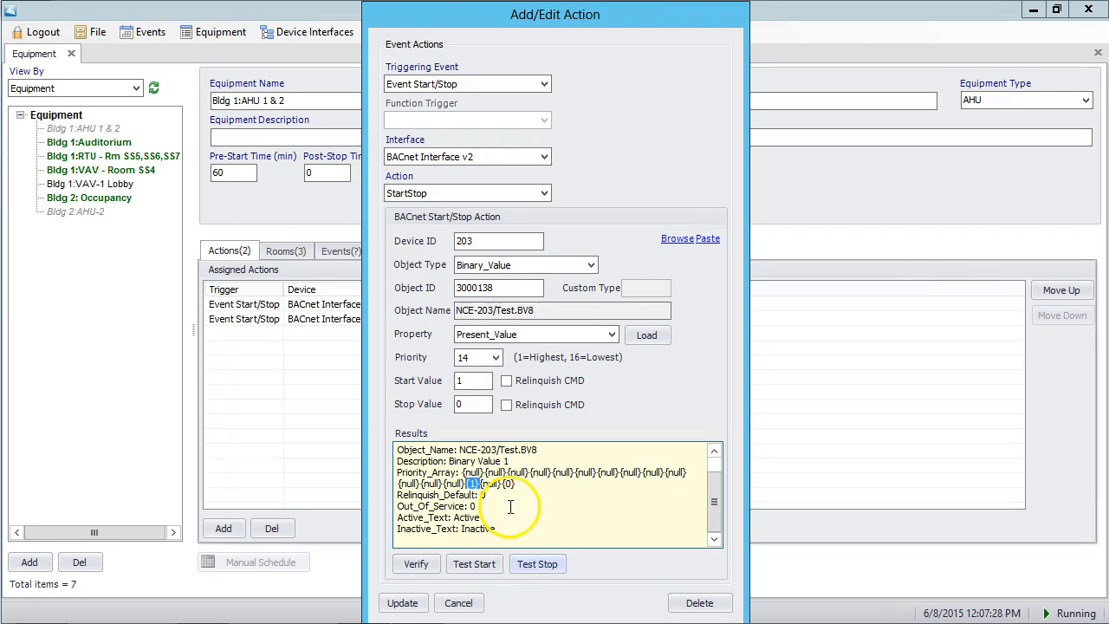
# - Test the stop command on object 3000138, verify its priority 14 entry and save the action
pyautogui.click(537, 564)
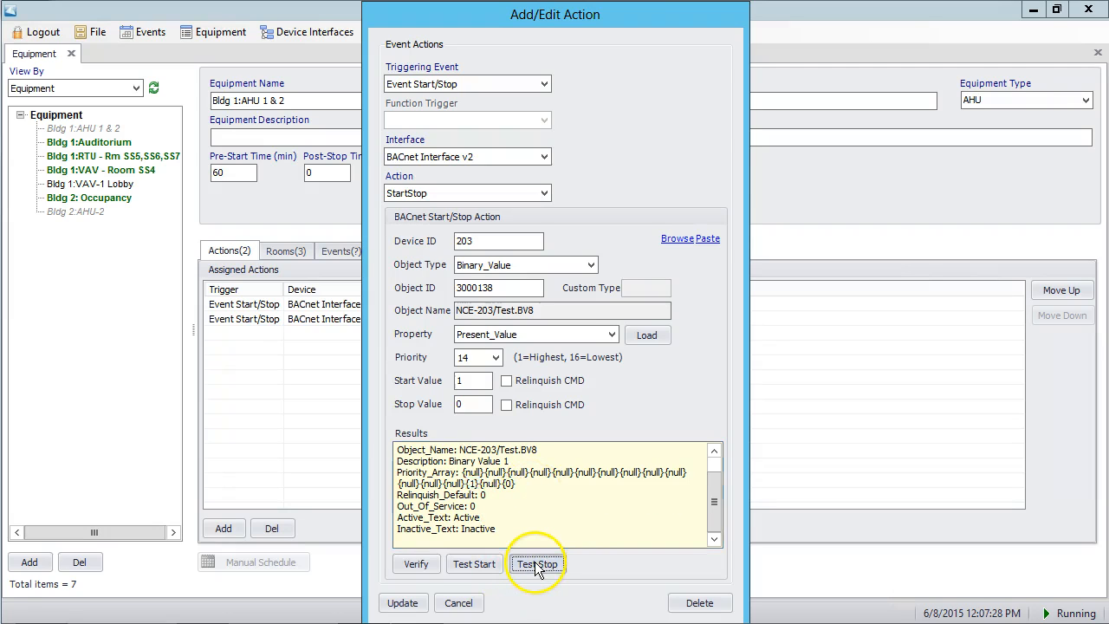
pyautogui.click(414, 564)
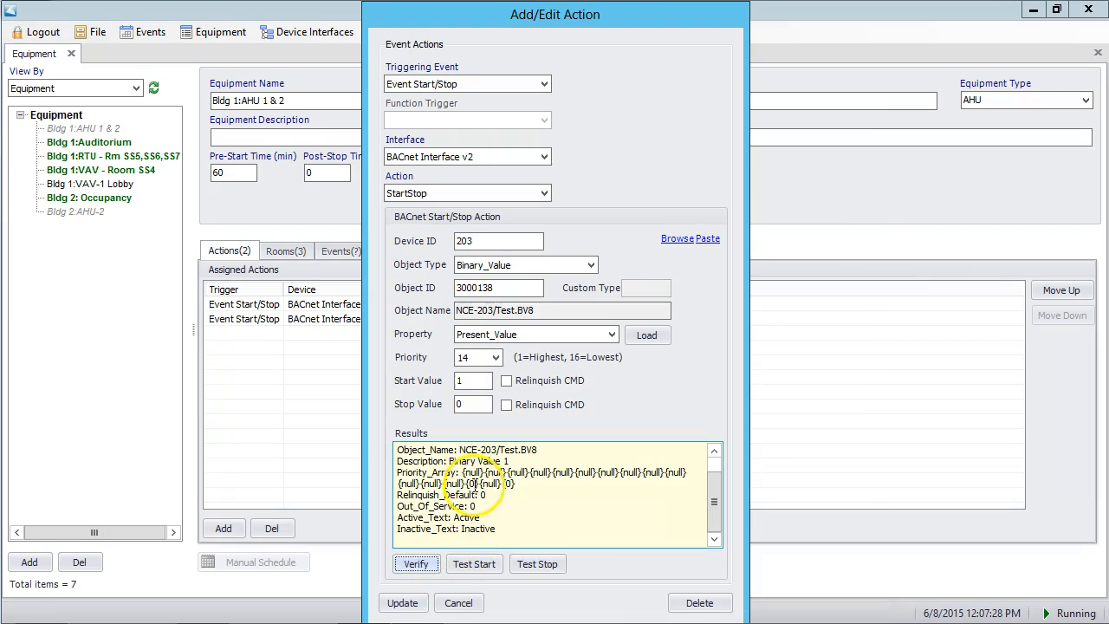
pyautogui.moveTo(466, 482); pyautogui.dragTo(477, 483)
pyautogui.click(486, 494)
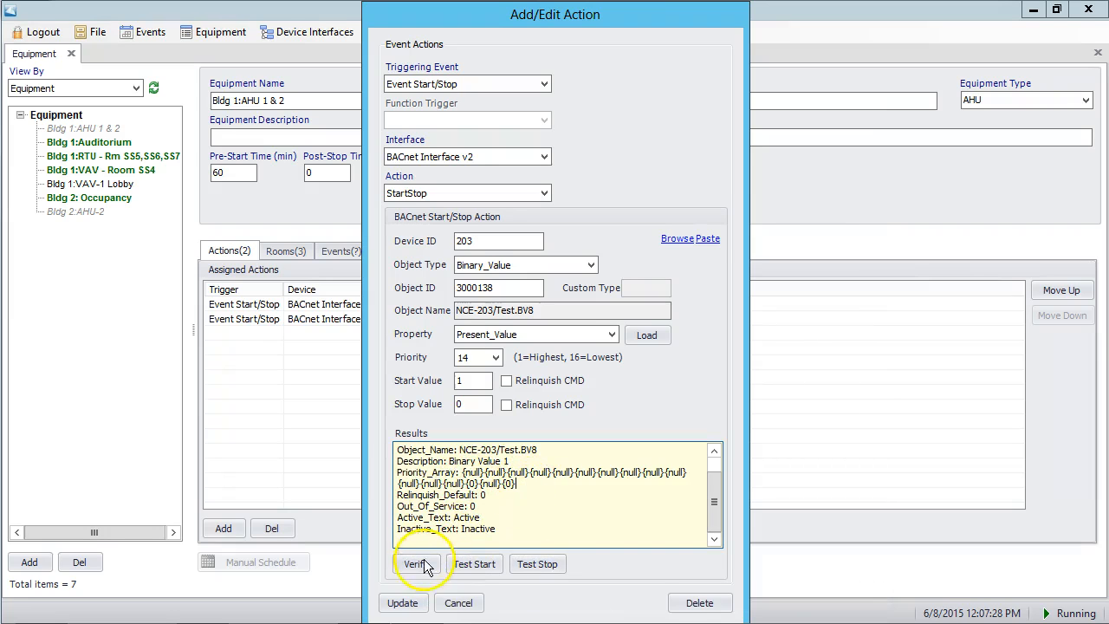
pyautogui.click(403, 603)
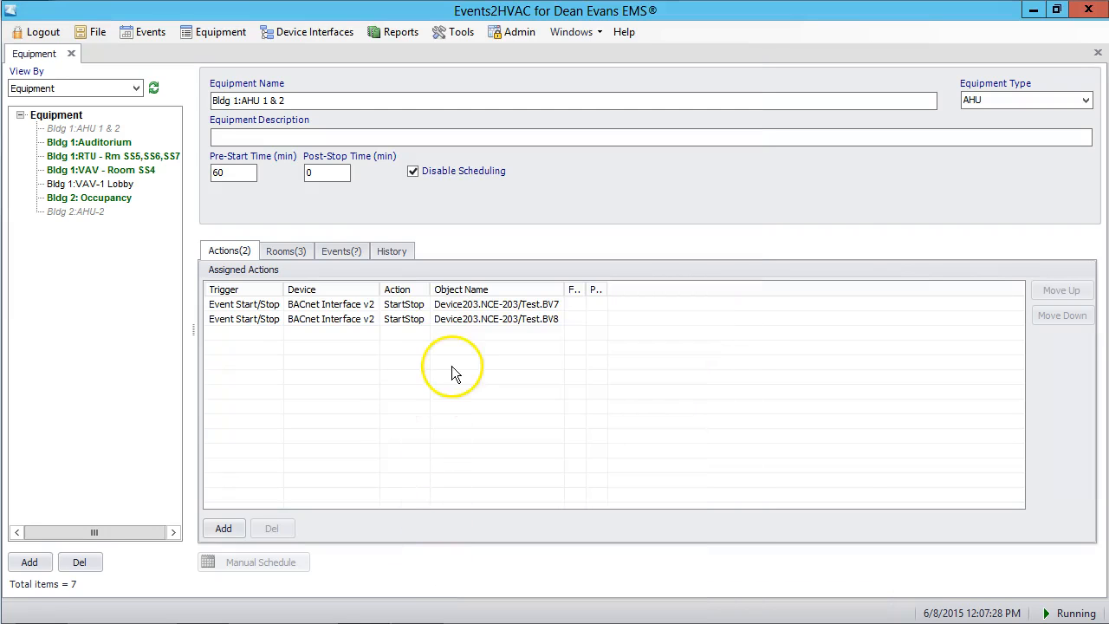
pyautogui.click(330, 308)
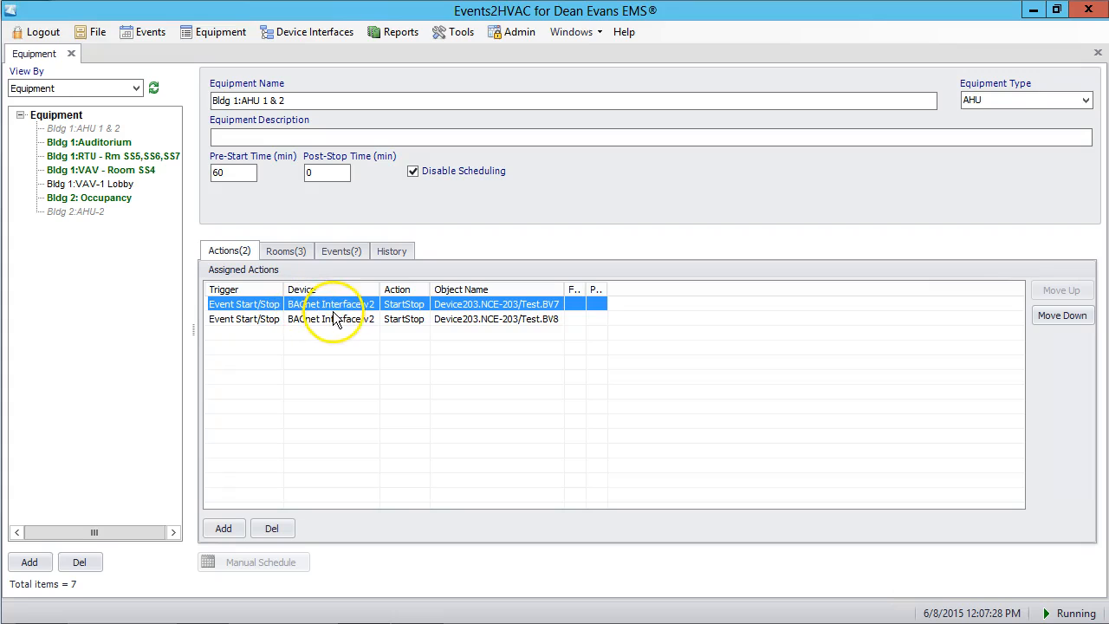
pyautogui.click(344, 321)
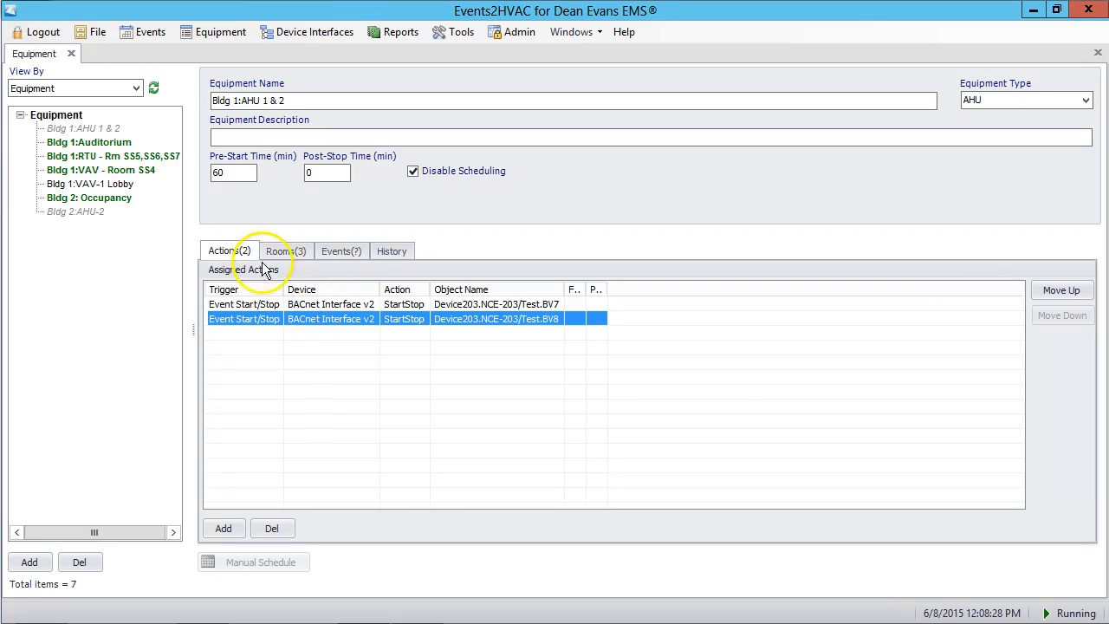
# - Remove rooms SS5, SS6 and SS7 from the equipment's assigned rooms
pyautogui.click(284, 251)
pyautogui.click(280, 303)
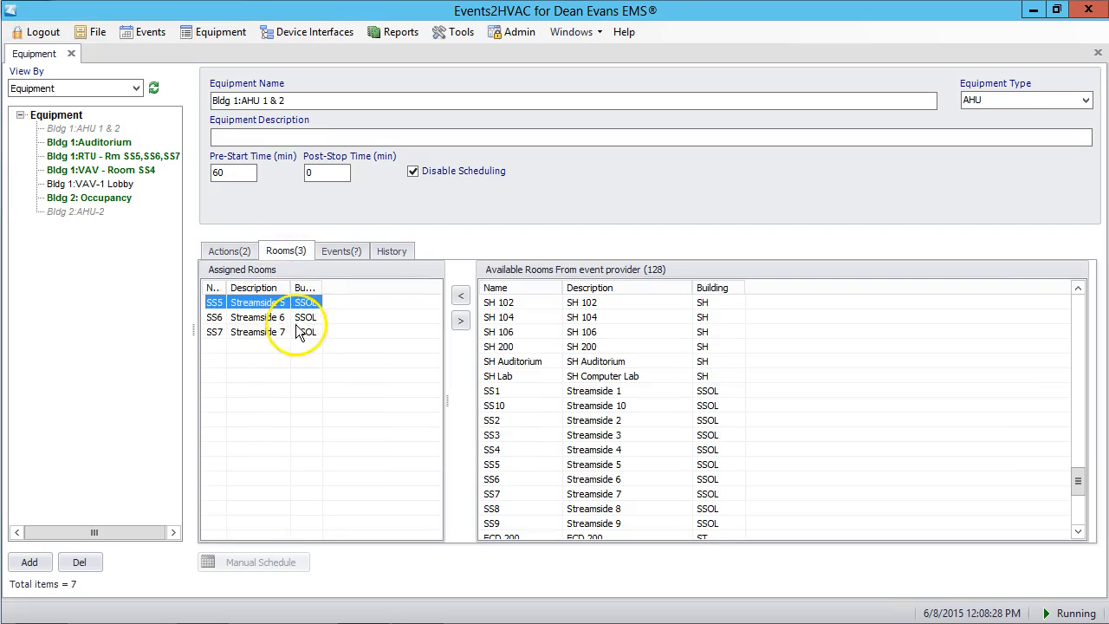
pyautogui.keyDown('shift'); pyautogui.click(292, 331); pyautogui.keyUp('shift')
pyautogui.click(460, 322)
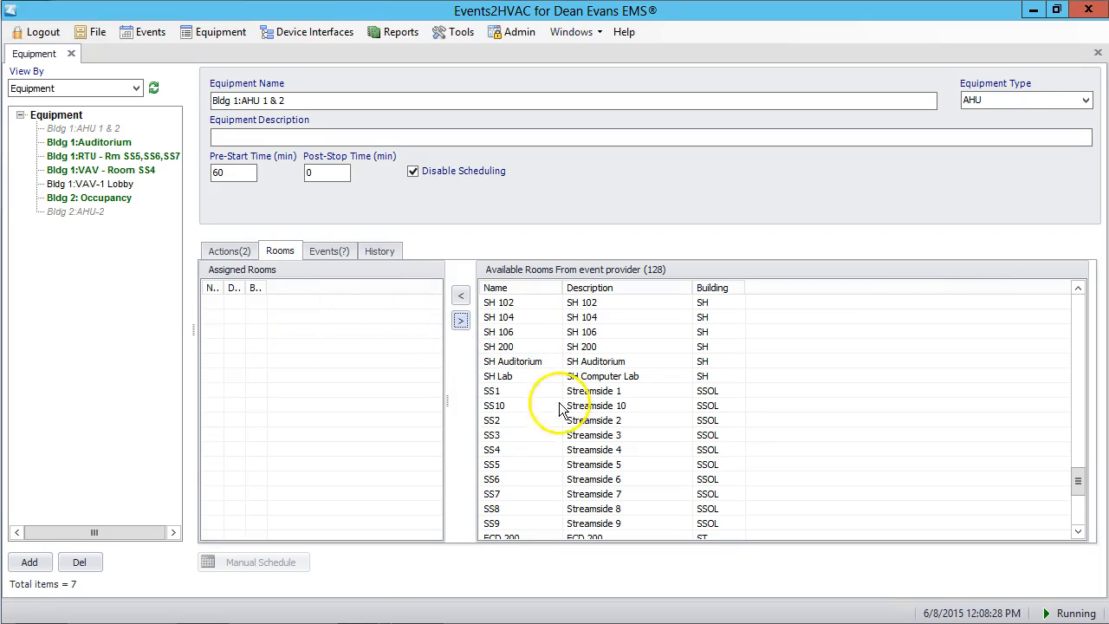
# - Assign the ten Streamside rooms, SS1 through SS10, to the equipment
pyautogui.click(518, 393)
pyautogui.scroll(-2, 619, 460)
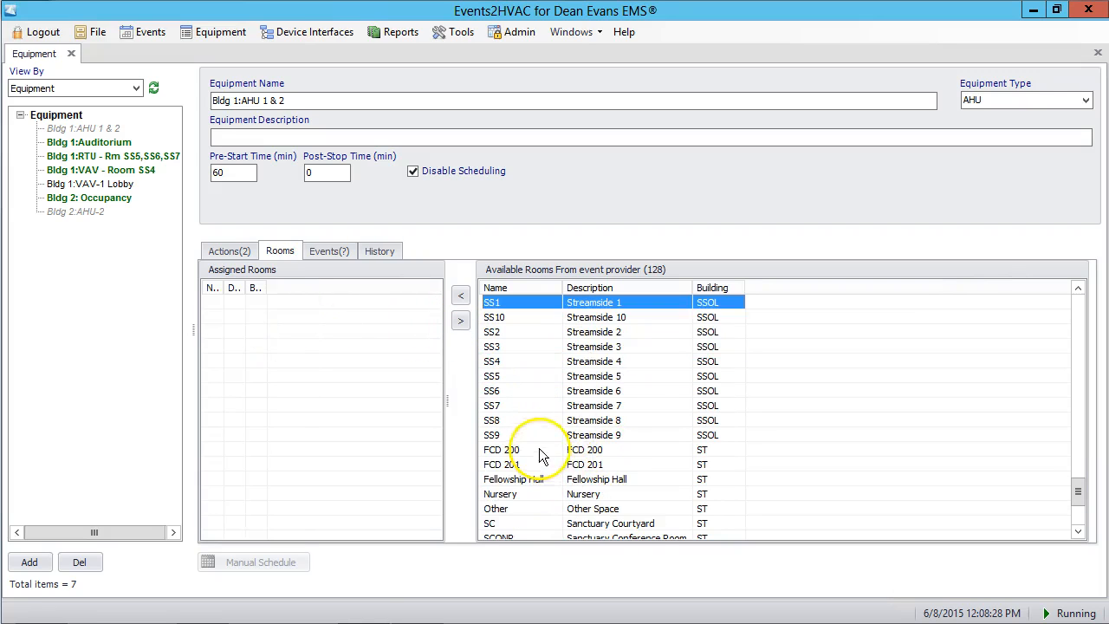
pyautogui.keyDown('shift'); pyautogui.click(557, 438); pyautogui.keyUp('shift')
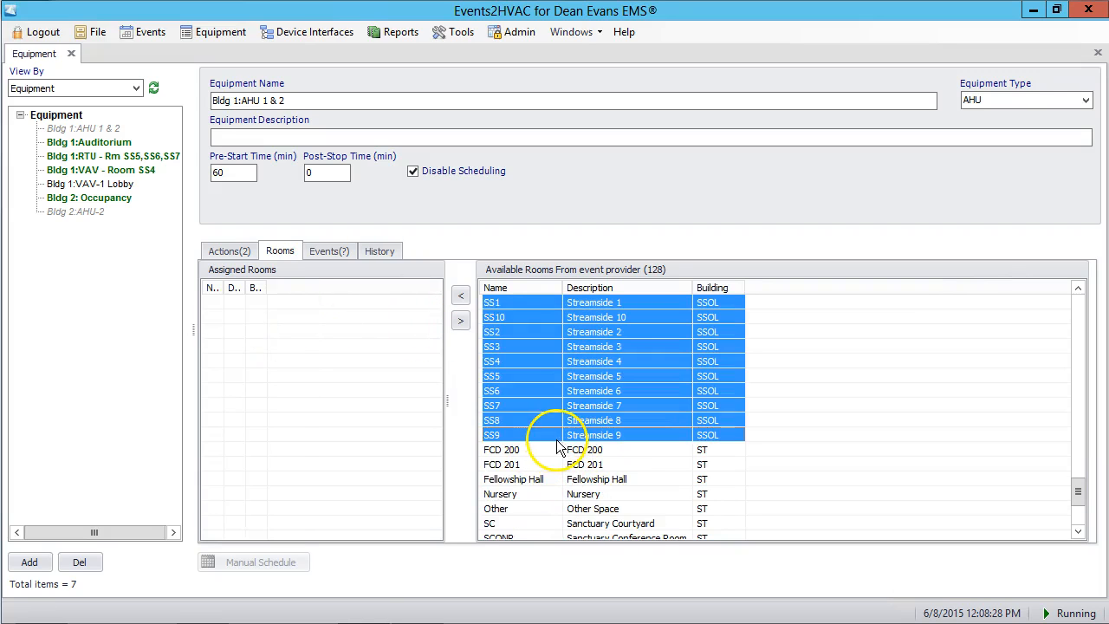
pyautogui.click(460, 295)
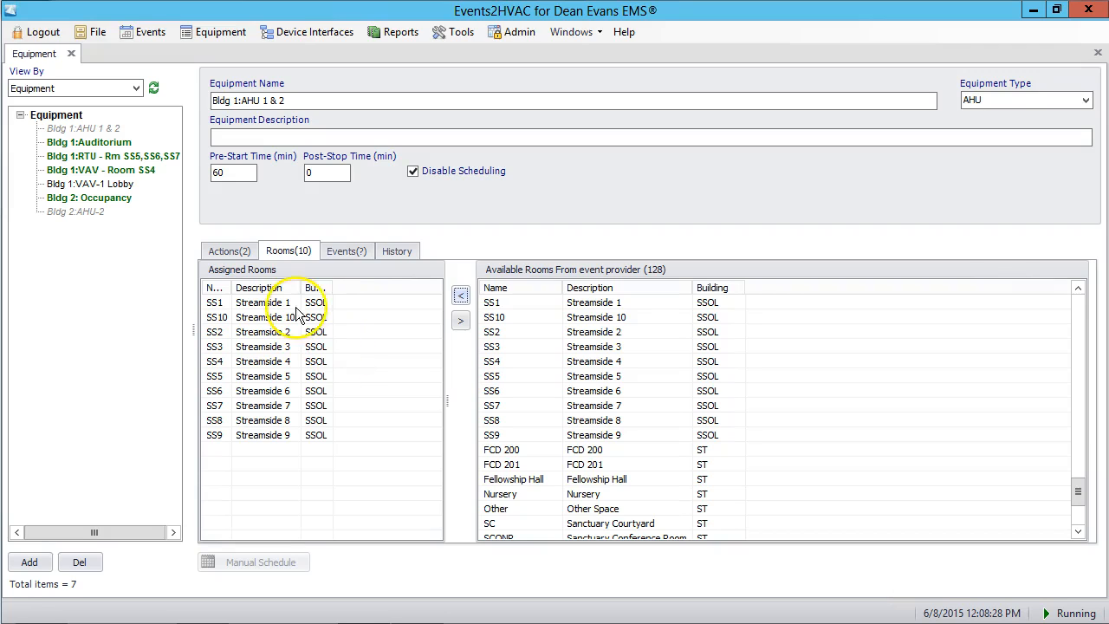
# - Set the Test.BV7 action's triggering event to Zone First/Last Event Setup/Teardown with the StartStop action, and save it
pyautogui.click(230, 252)
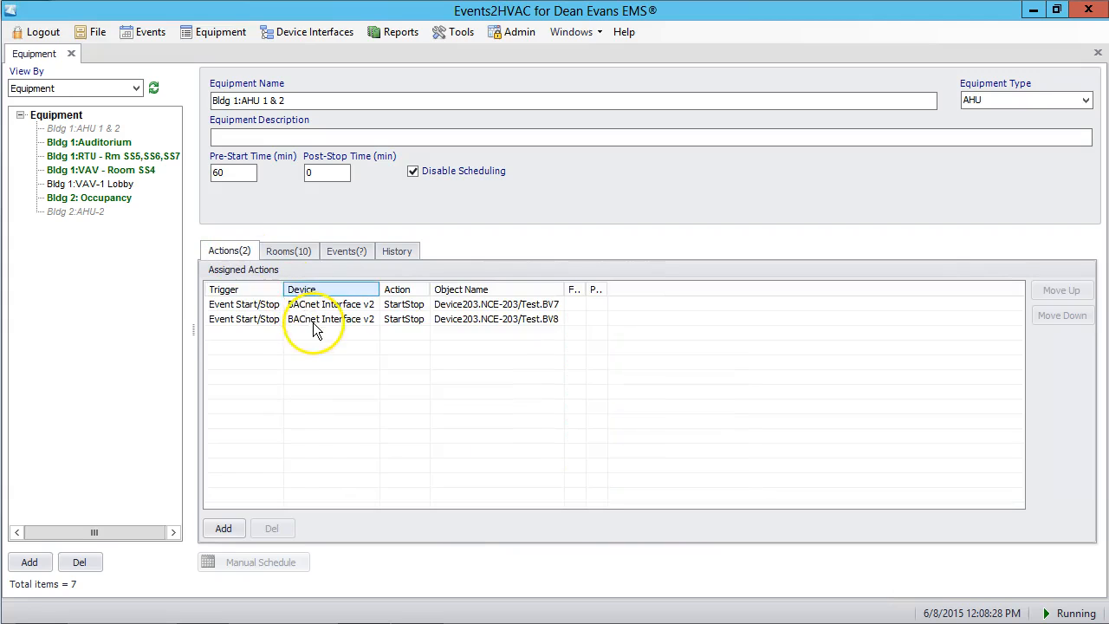
pyautogui.doubleClick(247, 305)
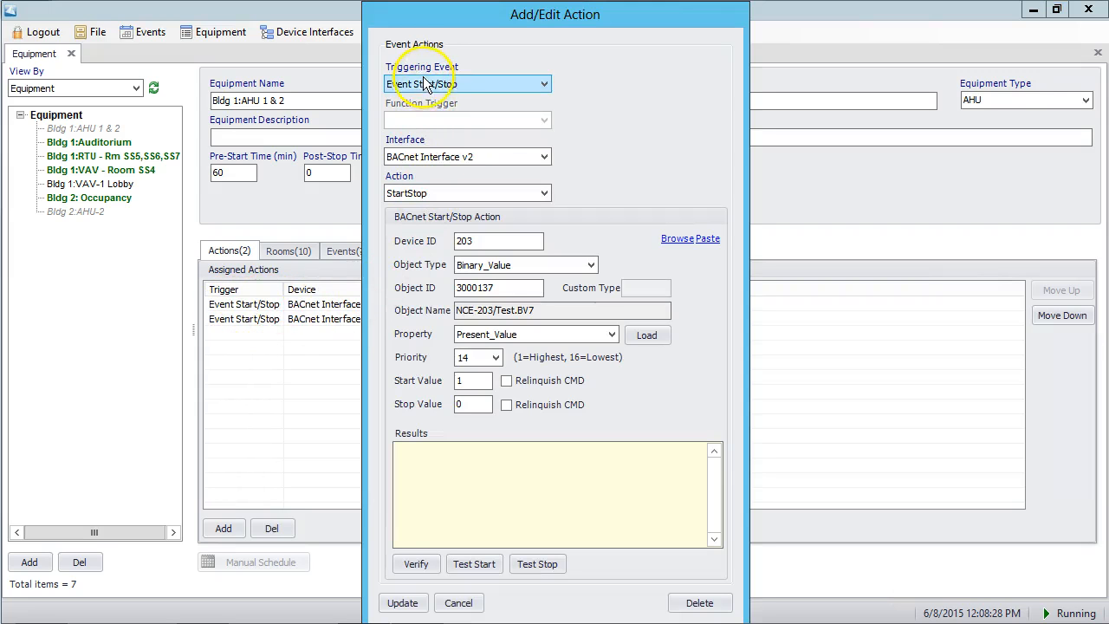
pyautogui.click(450, 85)
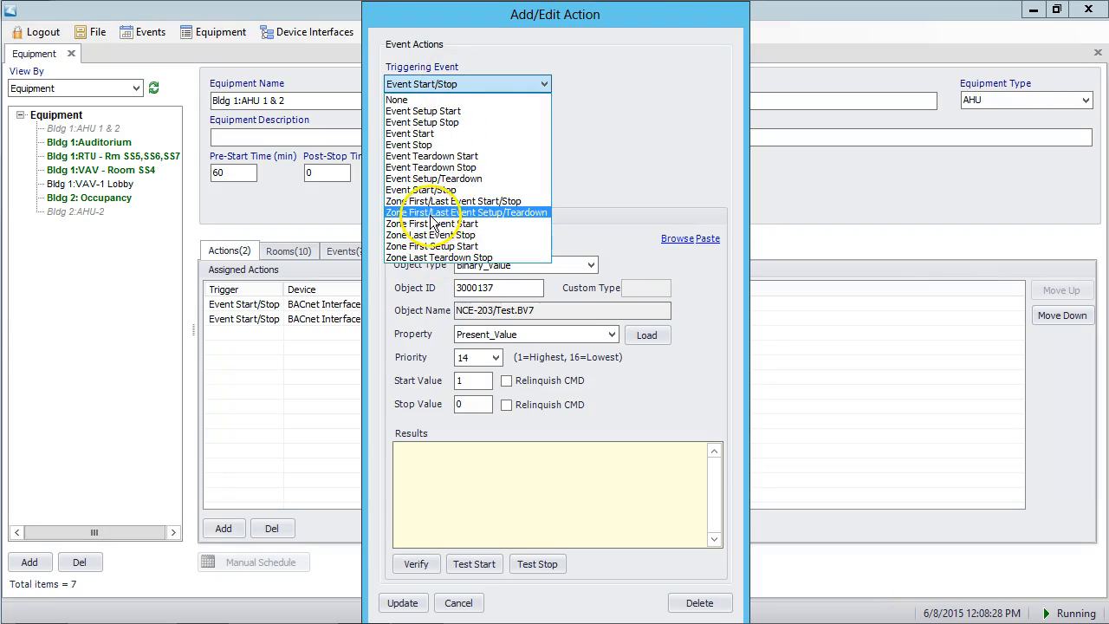
pyautogui.click(483, 216)
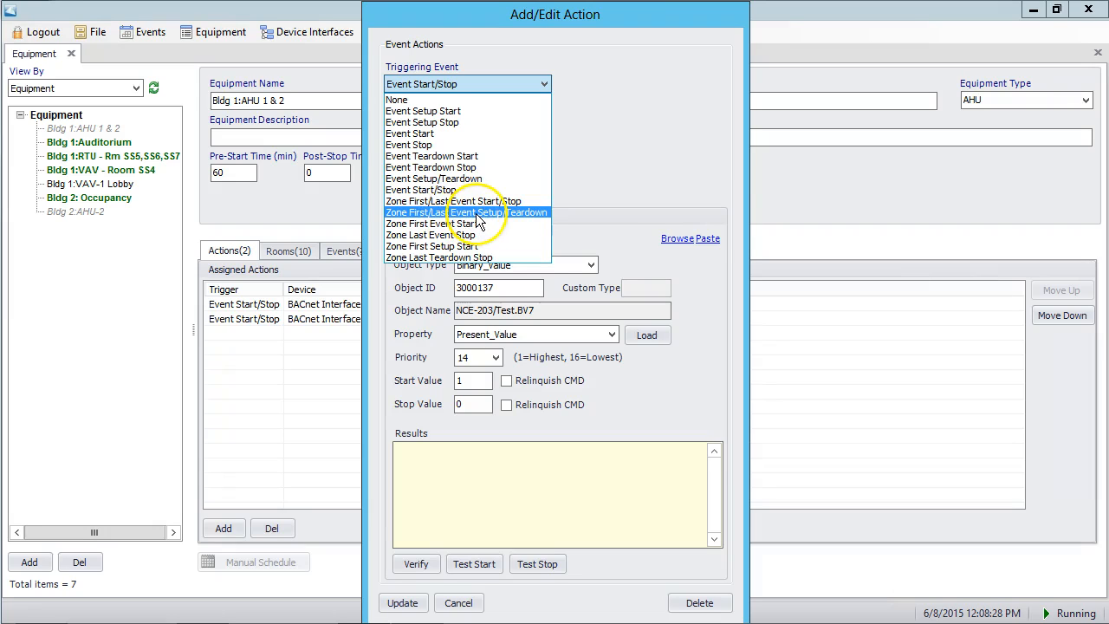
pyautogui.click(477, 212)
pyautogui.click(454, 222)
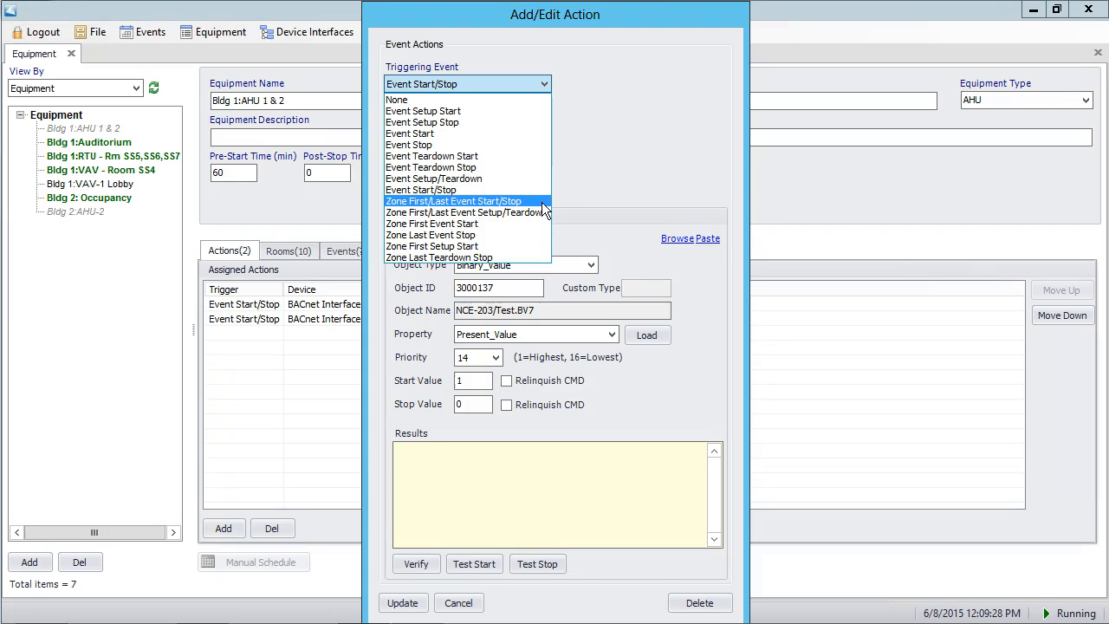
pyautogui.click(491, 214)
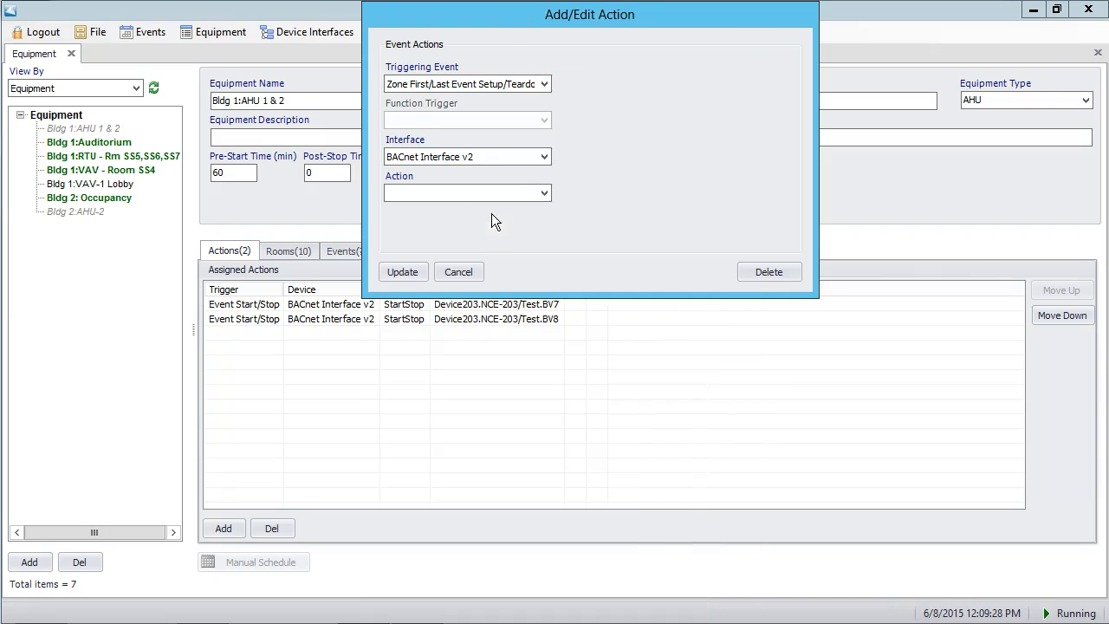
pyautogui.click(434, 198)
pyautogui.click(426, 209)
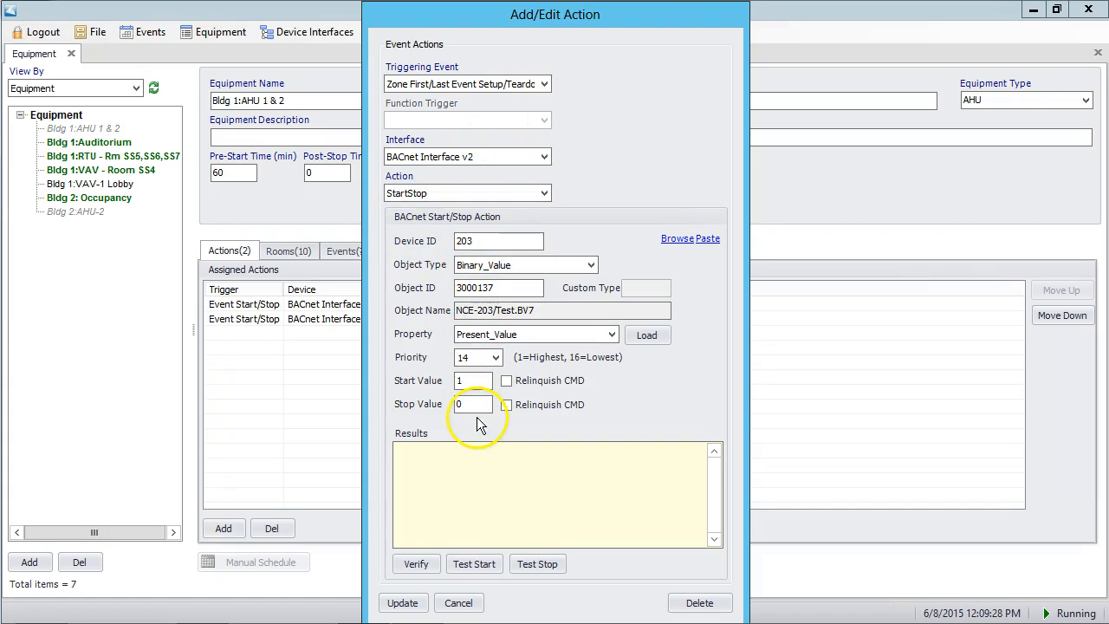
pyautogui.click(403, 604)
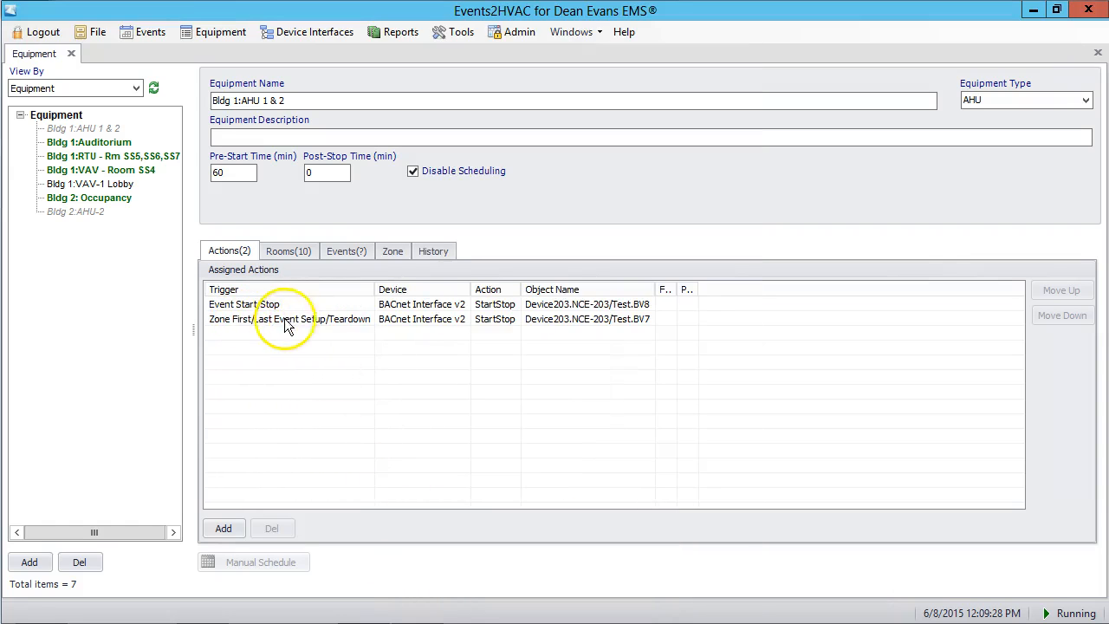
# - Set the Test.BV8 action's triggering event to Zone First/Last Event Setup/Teardown with the StartStop action, and save it
pyautogui.click(345, 321)
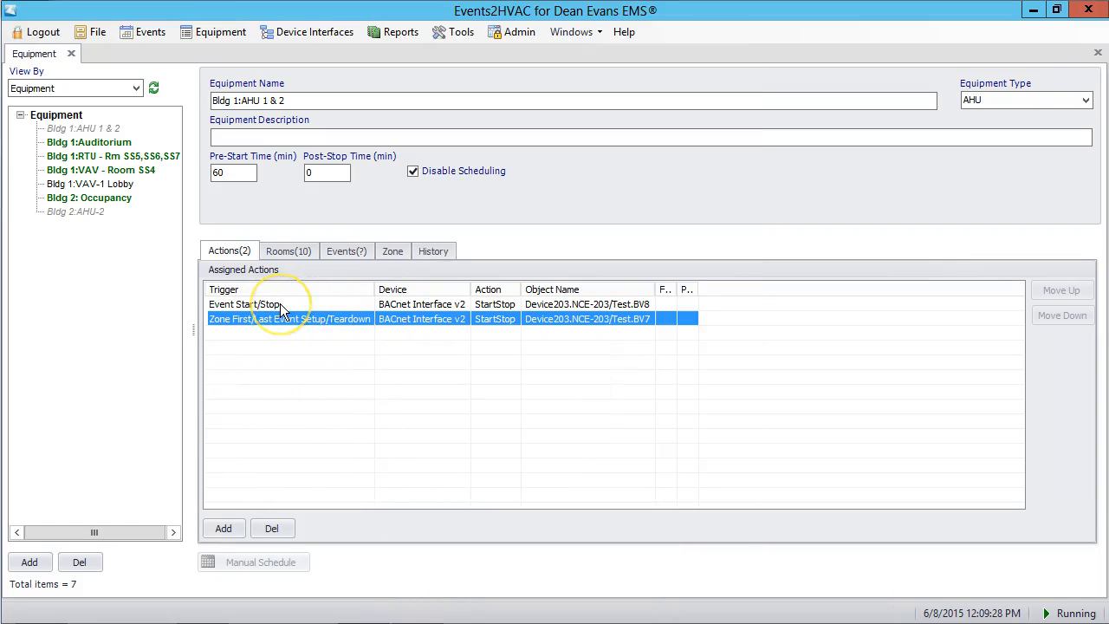
pyautogui.doubleClick(281, 304)
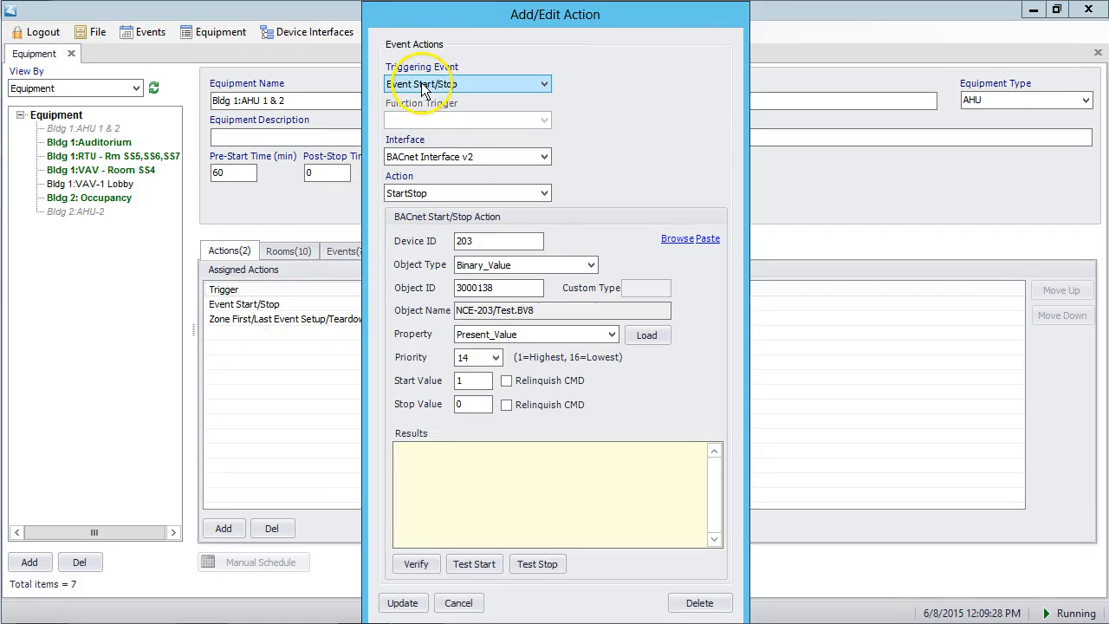
pyautogui.click(423, 84)
pyautogui.click(424, 211)
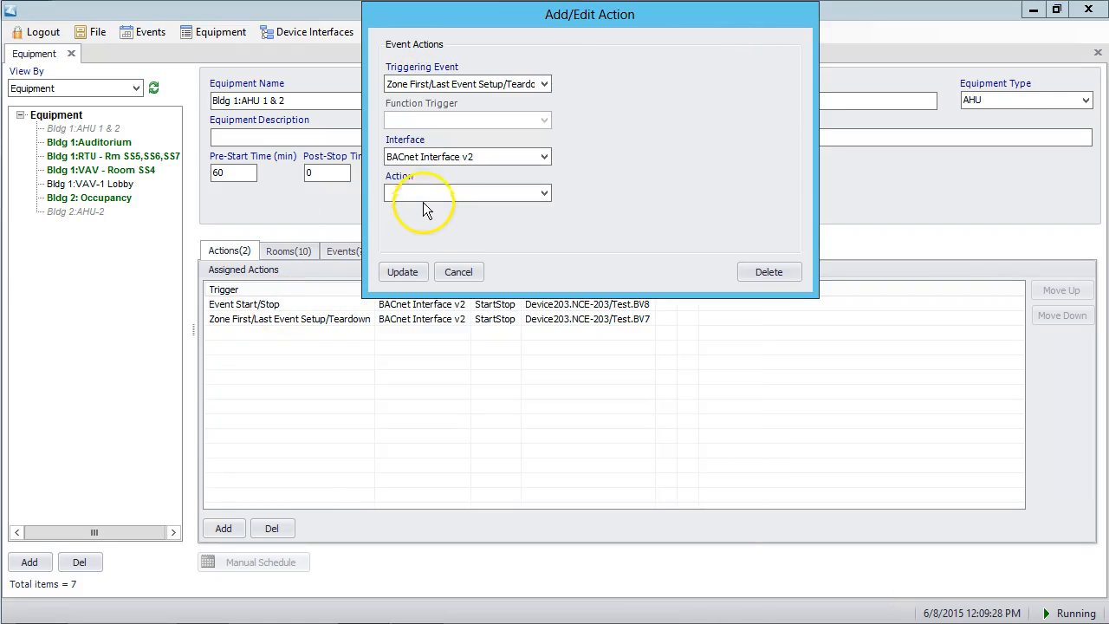
pyautogui.click(433, 191)
pyautogui.click(425, 210)
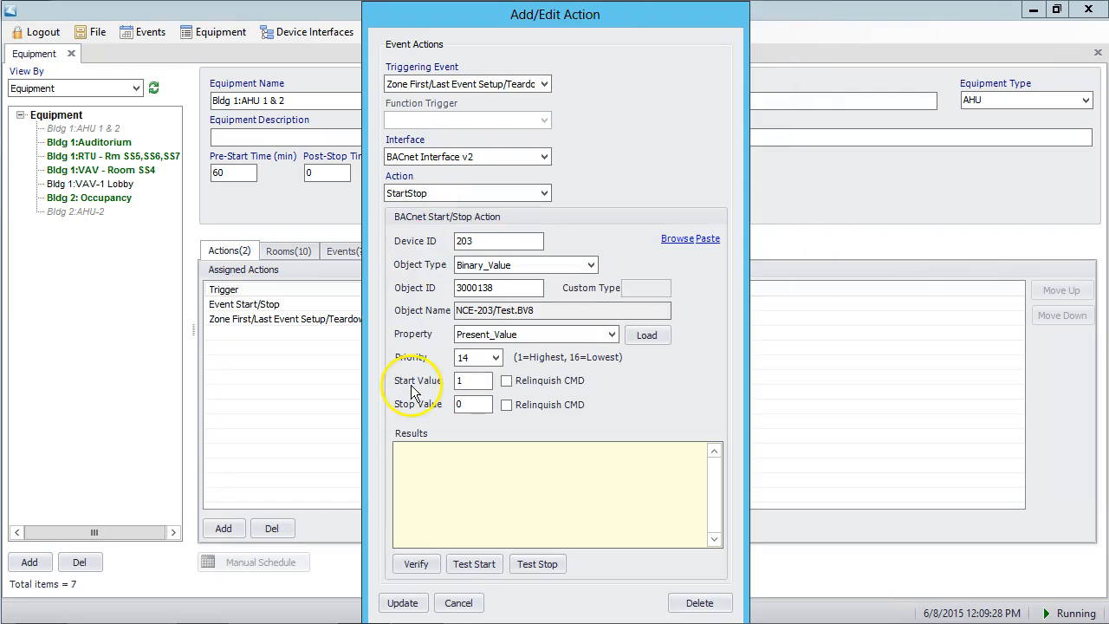
pyautogui.click(404, 602)
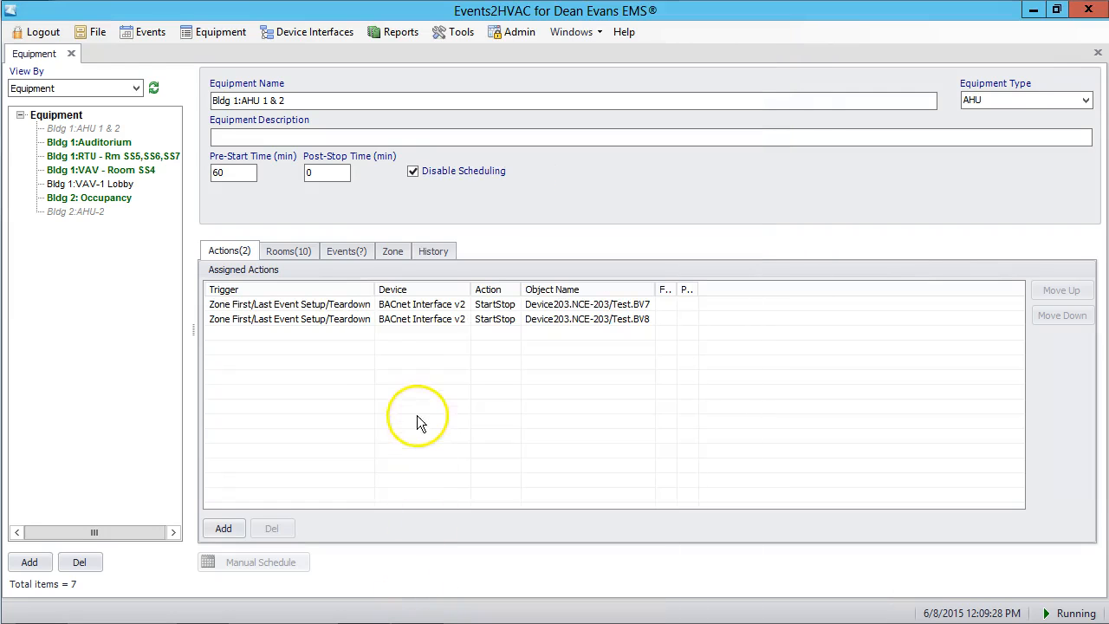
# - Review the triggers of the two assigned actions and the list of Streamside rooms assigned to the equipment
pyautogui.click(269, 310)
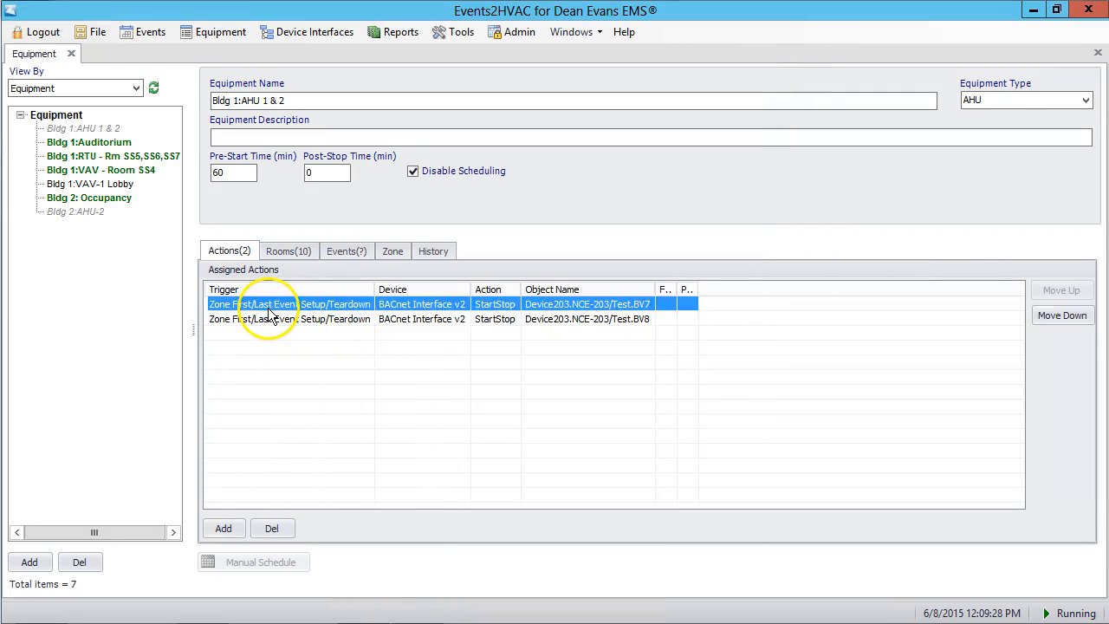
pyautogui.click(278, 320)
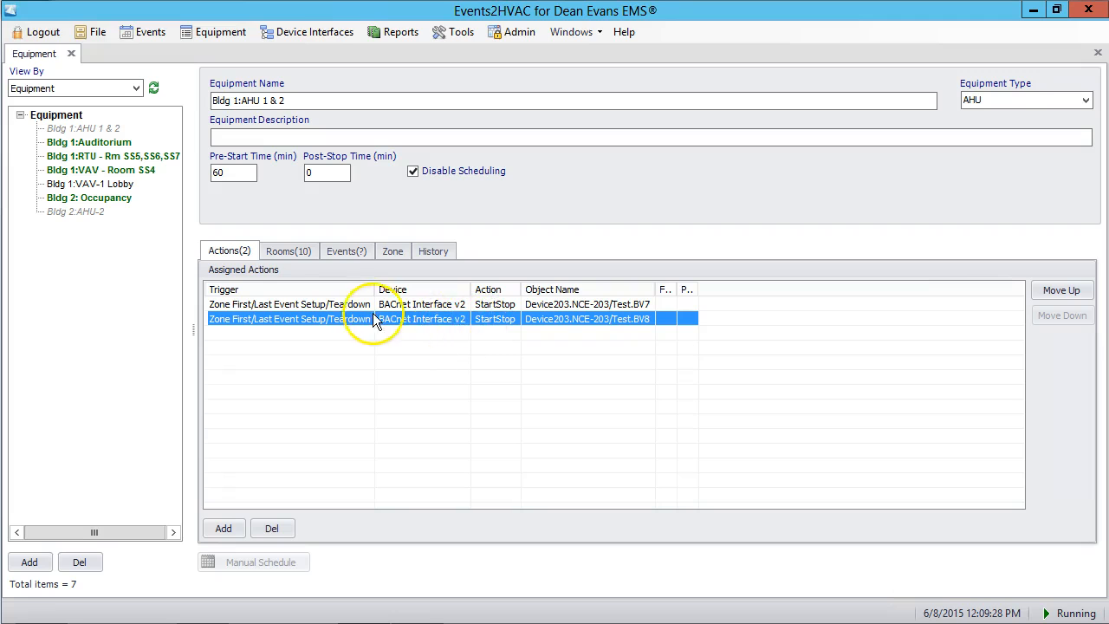
pyautogui.click(285, 254)
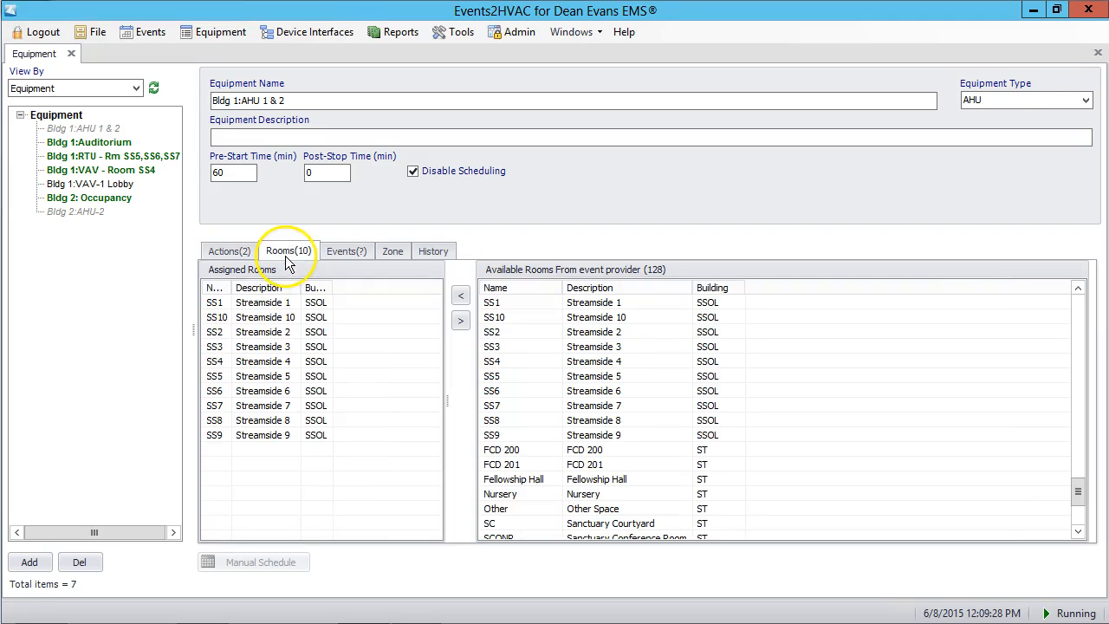
pyautogui.click(253, 305)
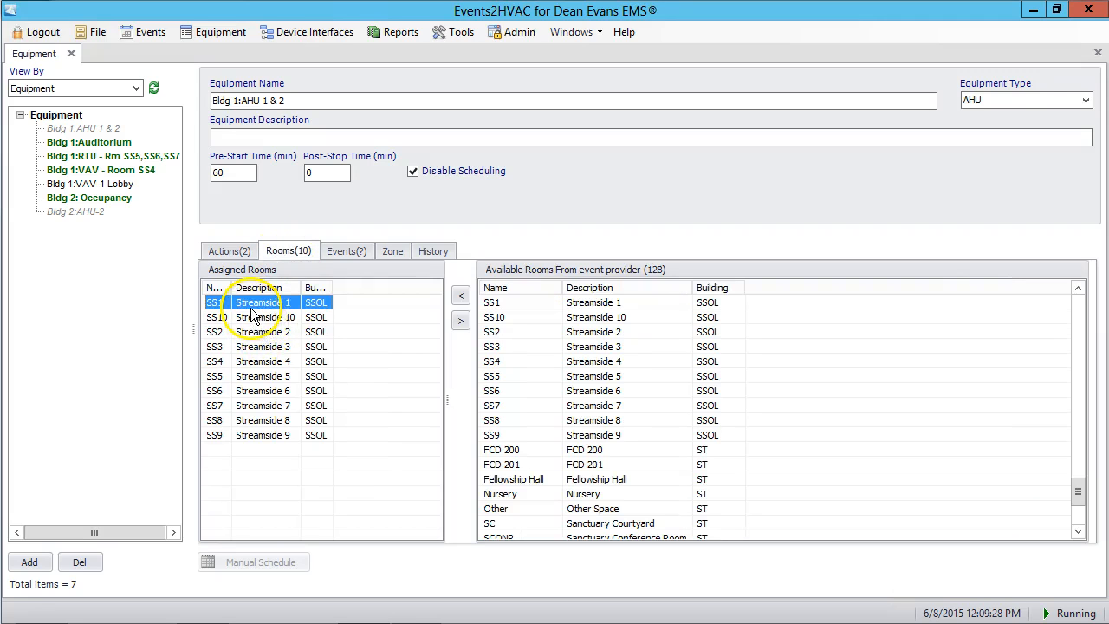
pyautogui.click(261, 436)
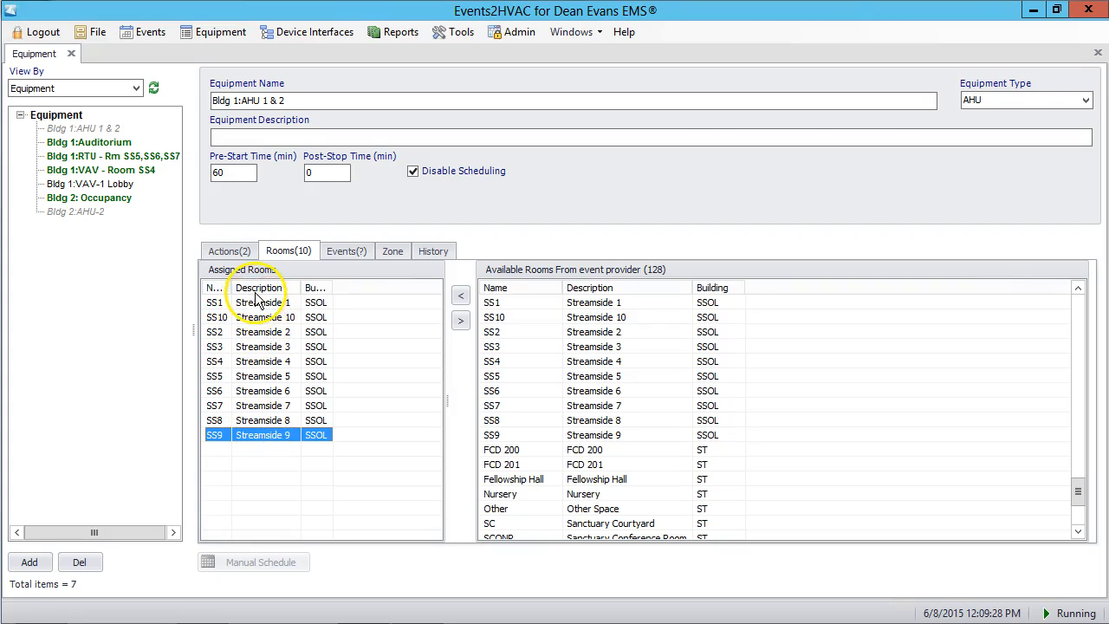
pyautogui.click(303, 301)
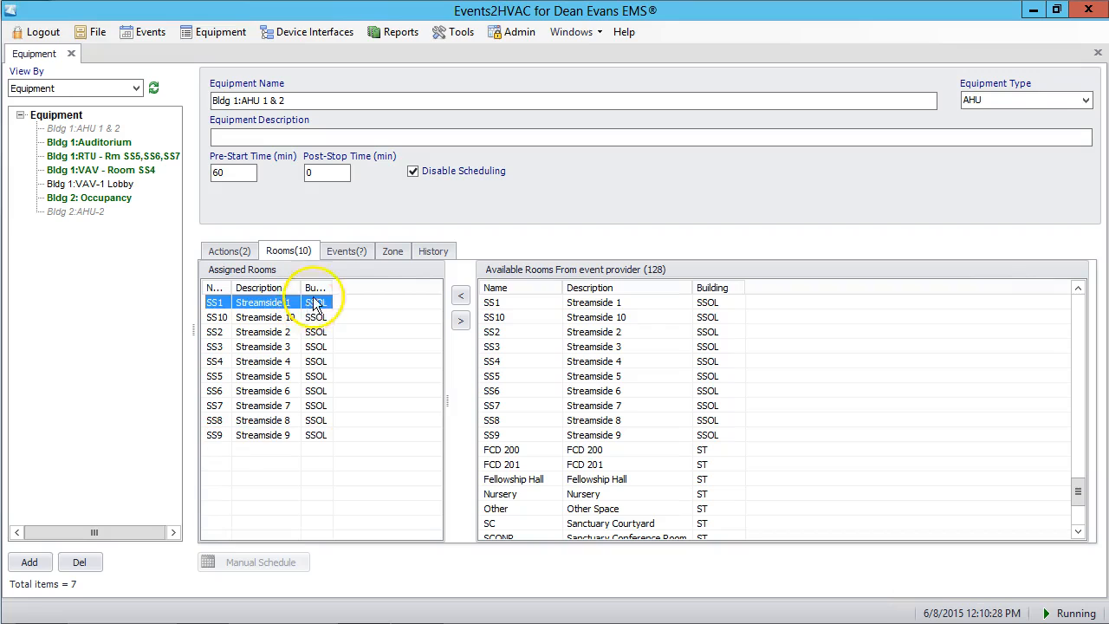
# - Examine the equipment's upcoming events for 6/8/2015 and its zone action schedules
pyautogui.click(345, 253)
pyautogui.click(559, 302)
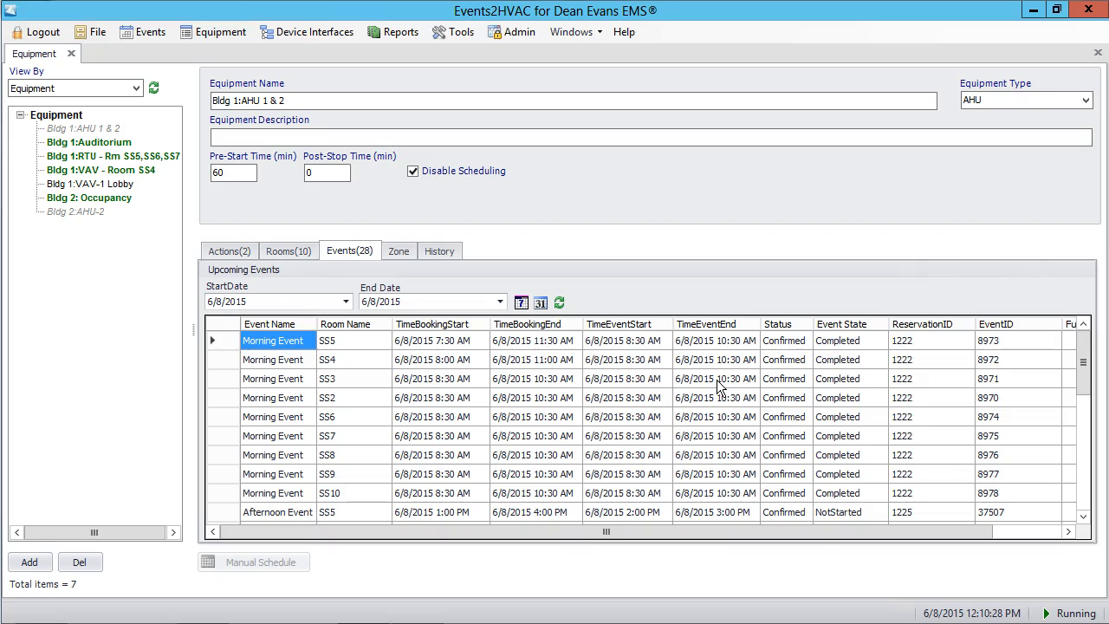
pyautogui.moveTo(1085, 359)
pyautogui.mouseDown()
pyautogui.moveTo(1090, 442)
pyautogui.moveTo(1088, 349)
pyautogui.mouseUp()
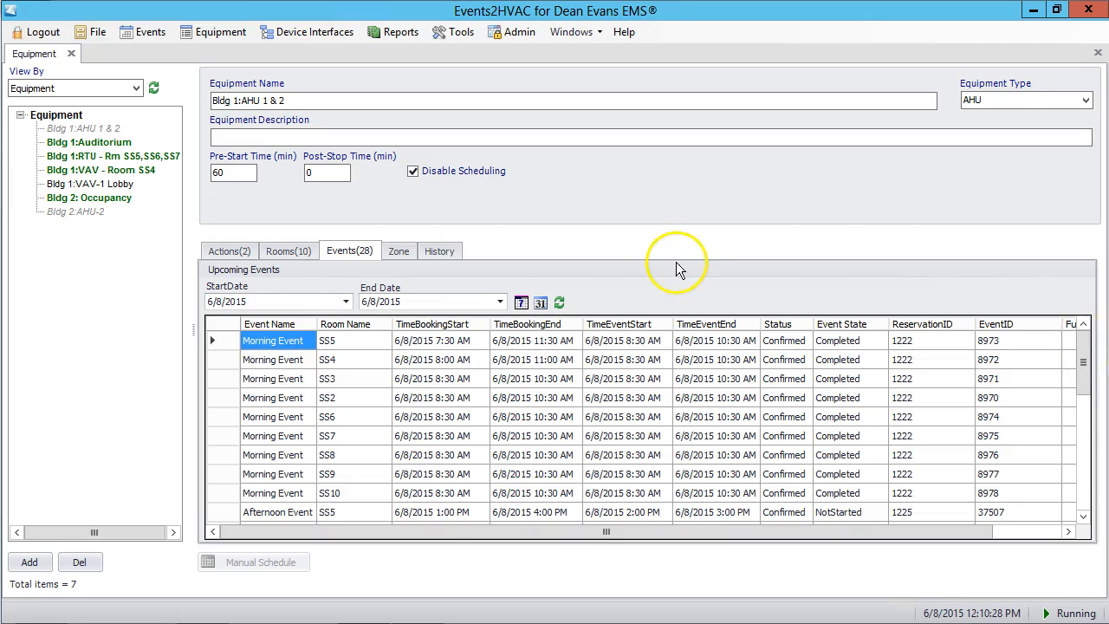
pyautogui.click(401, 260)
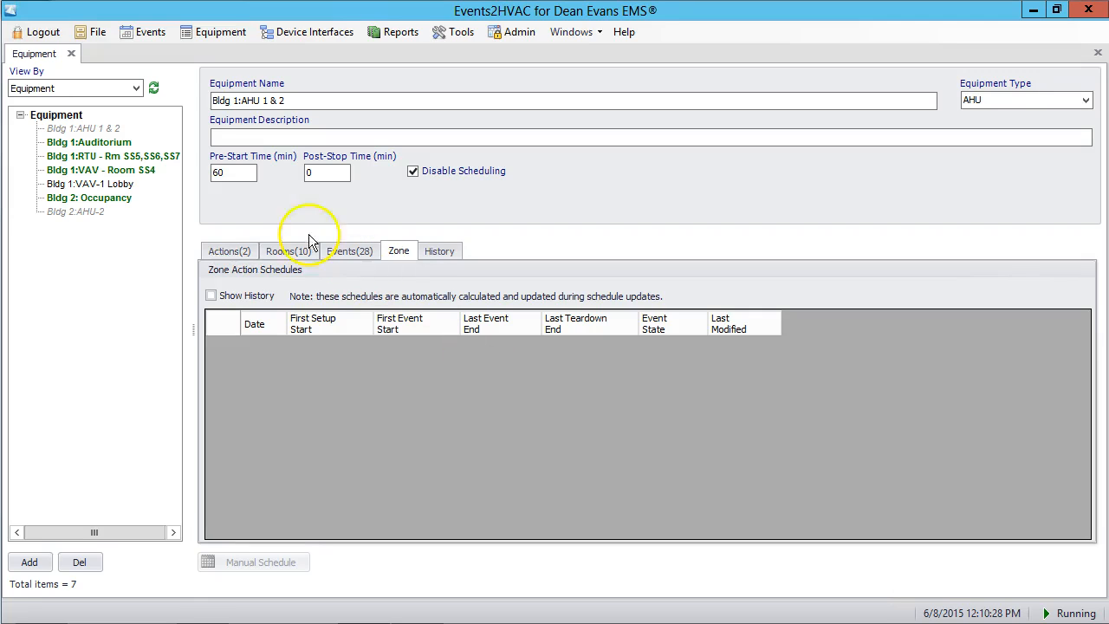
# - Turn off Disable Scheduling for Bldg 1:AHU 1 & 2, save the change and force an update of the command schedules
pyautogui.click(414, 172)
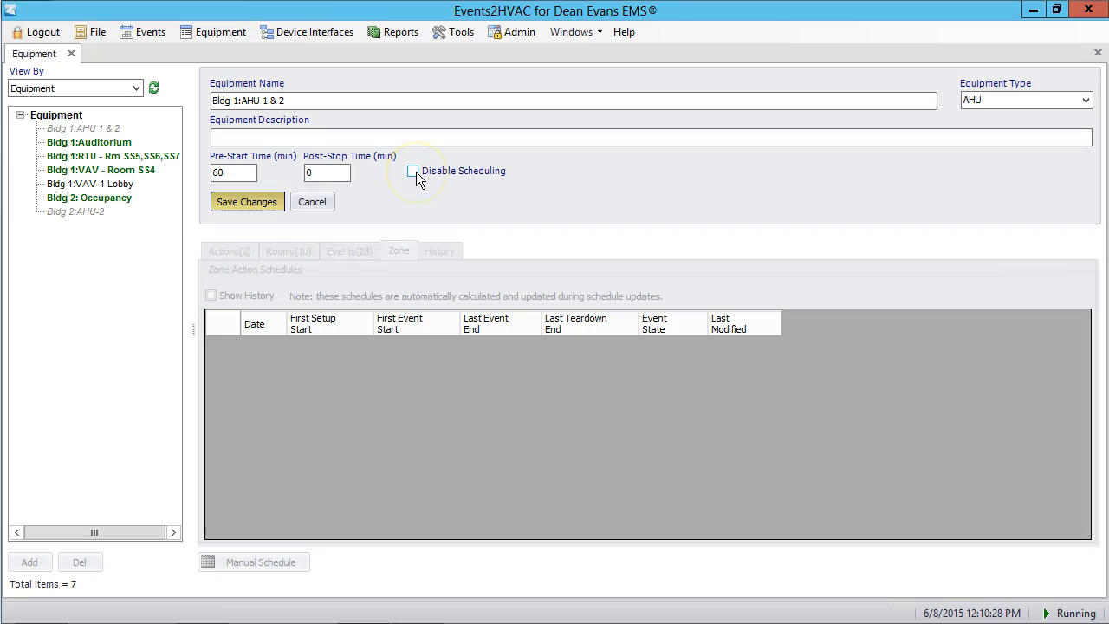
pyautogui.click(240, 202)
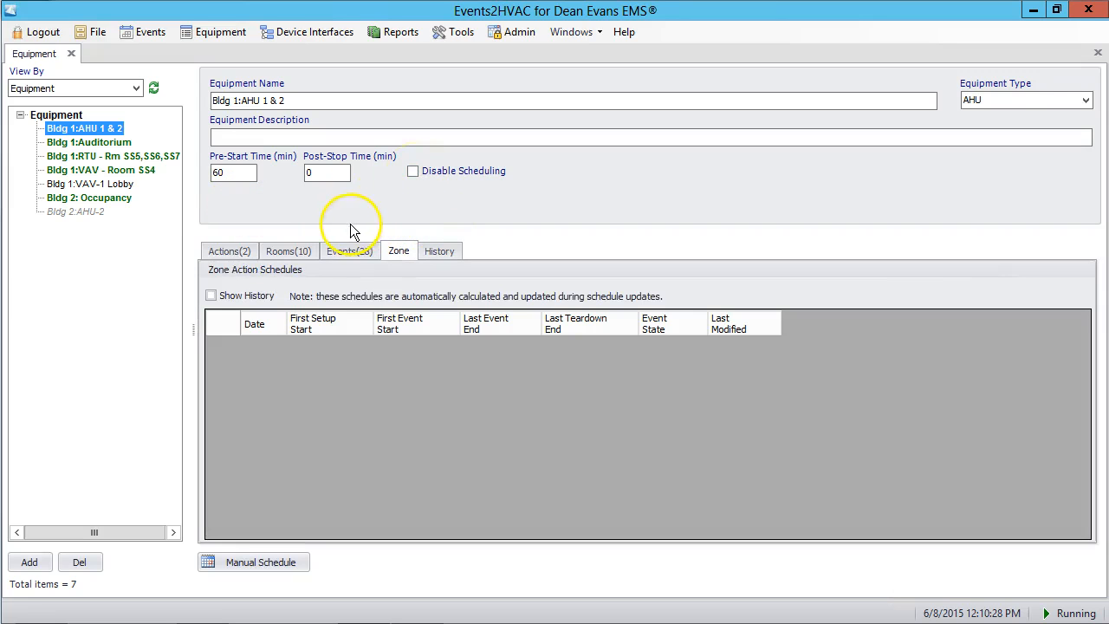
pyautogui.click(151, 41)
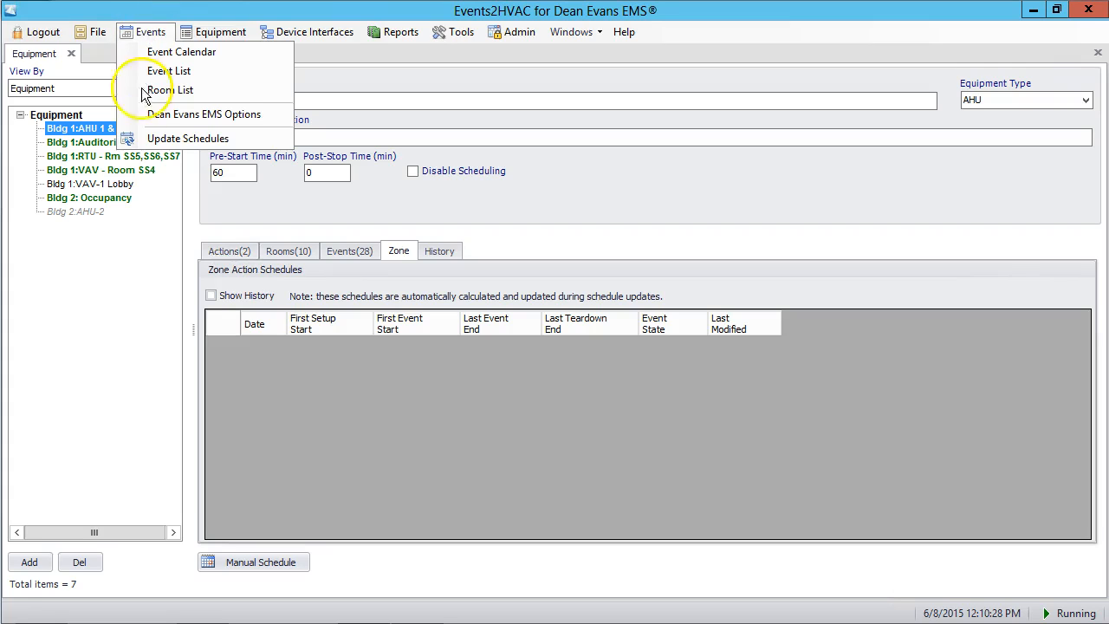
pyautogui.click(160, 141)
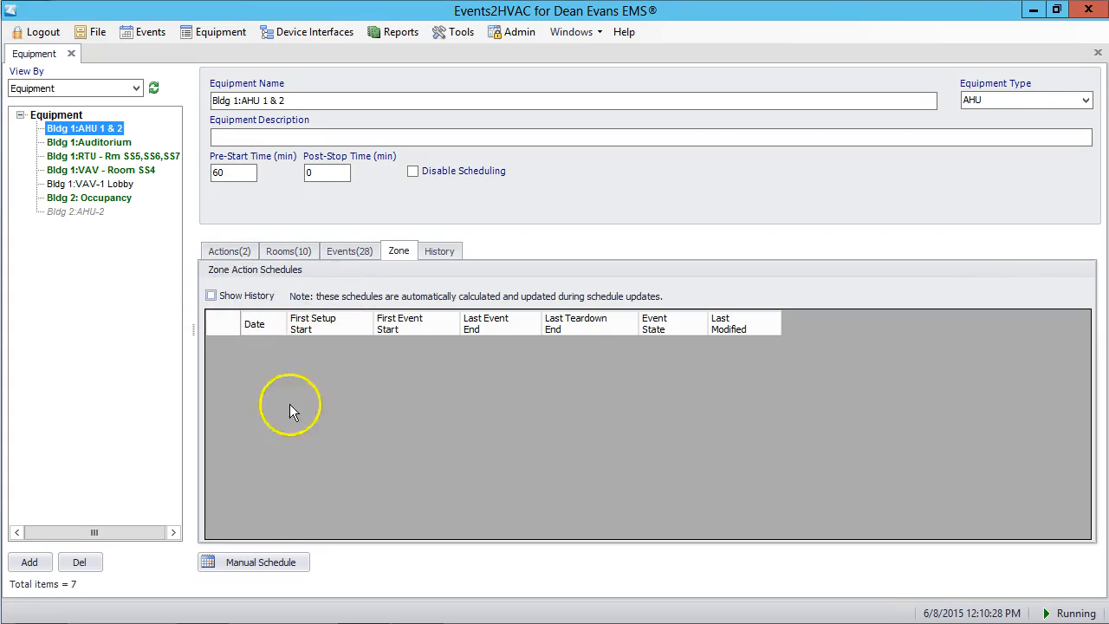
# - Show history in the zone action schedules and examine the setup, event and teardown times for 6/8/2015 and 6/9/2015
pyautogui.click(358, 253)
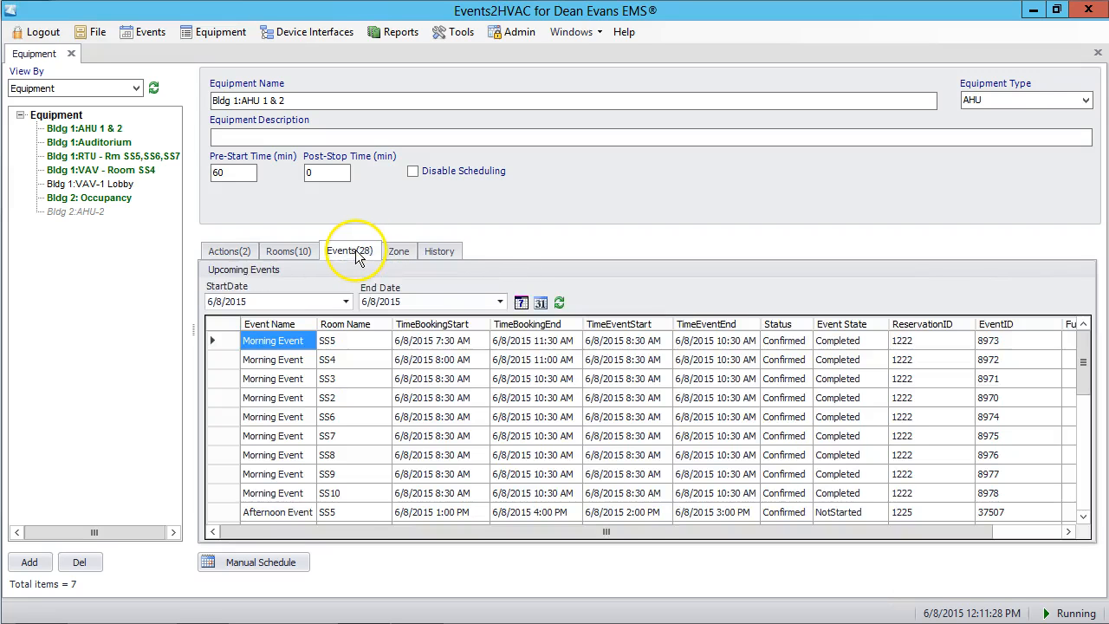
pyautogui.click(397, 255)
pyautogui.click(212, 296)
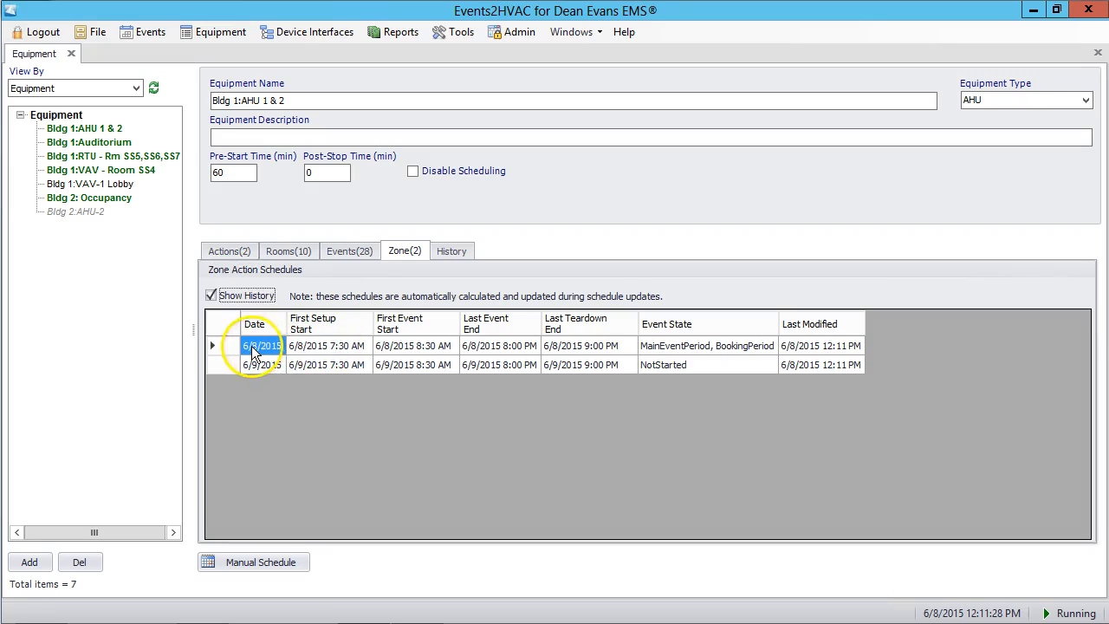
pyautogui.click(501, 348)
pyautogui.click(576, 349)
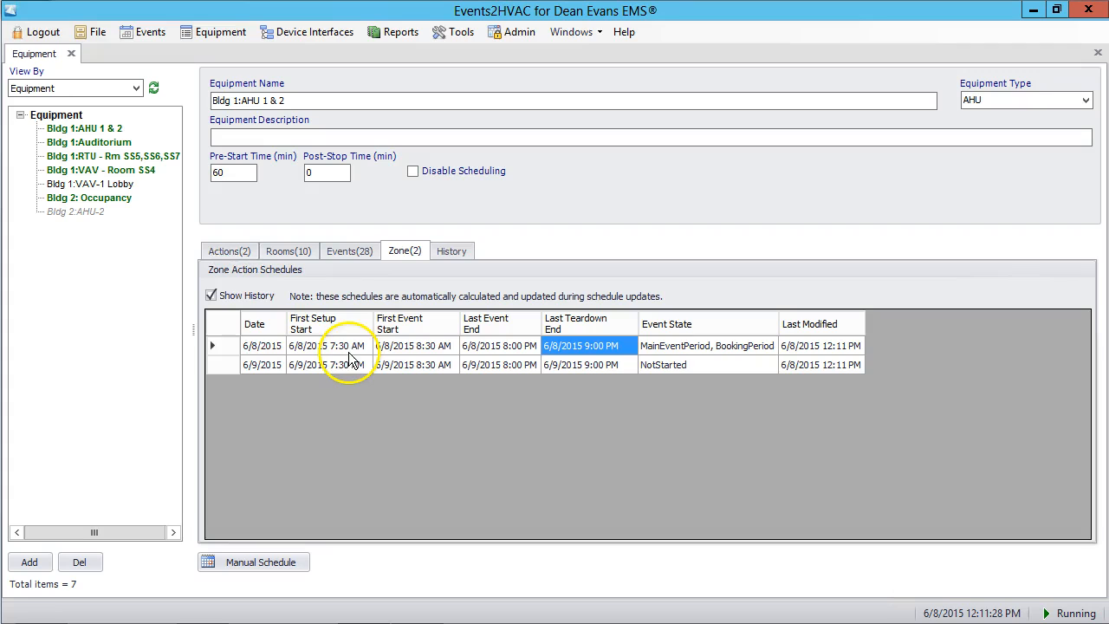
pyautogui.click(262, 368)
pyautogui.click(309, 373)
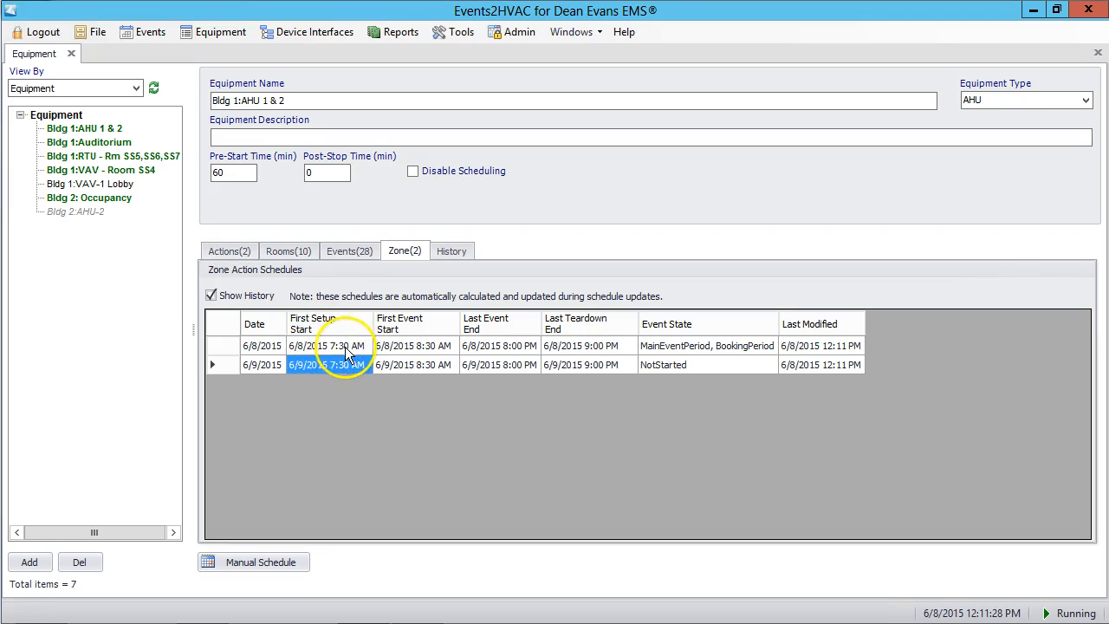
pyautogui.click(339, 349)
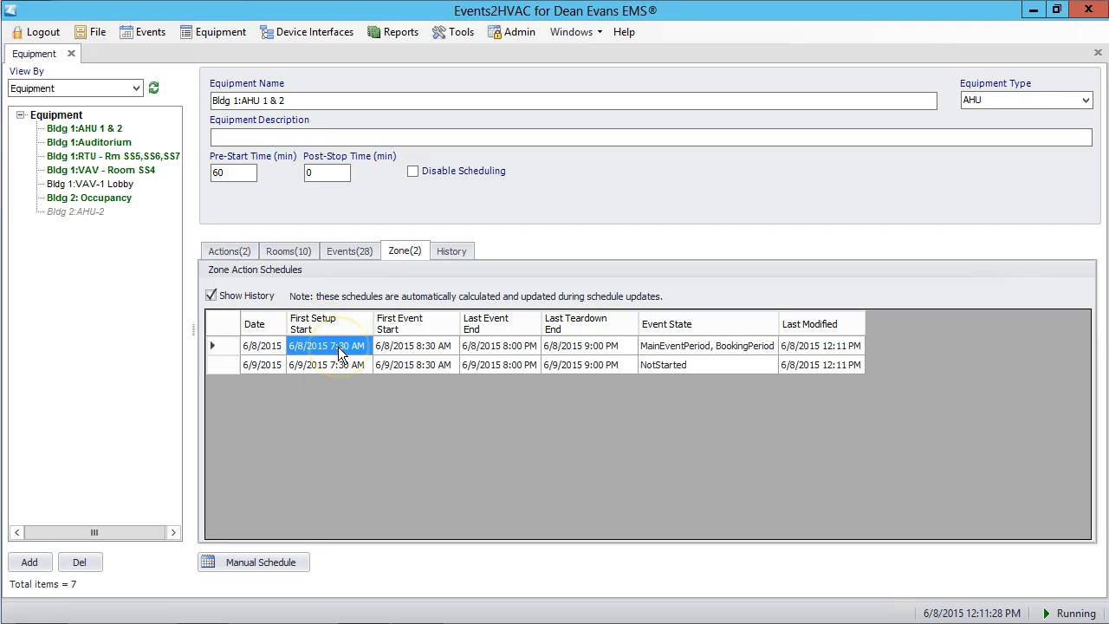
# - Look through the upcoming events for the earliest booking start and the latest booking end on 6/8/2015
pyautogui.click(345, 253)
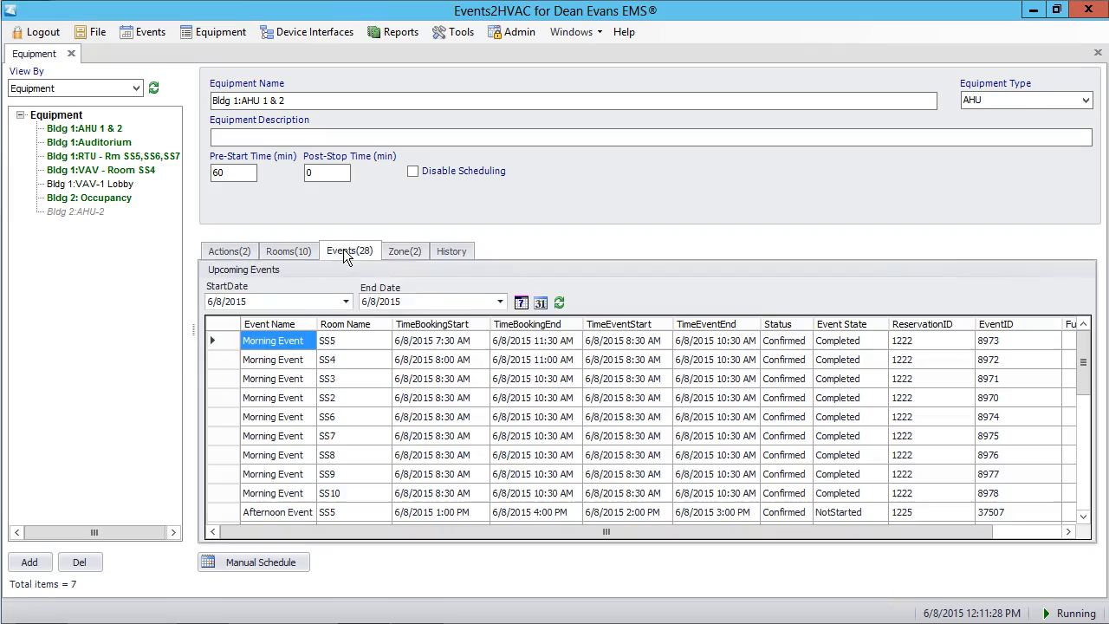
pyautogui.click(436, 342)
pyautogui.scroll(-1, 443, 410)
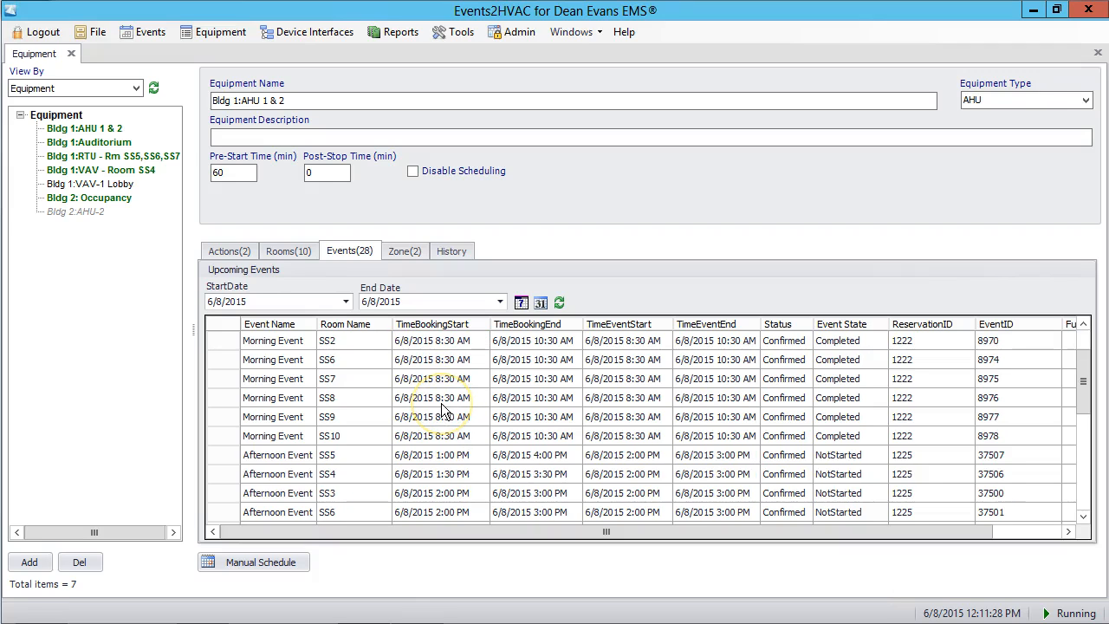
pyautogui.scroll(1, 443, 410)
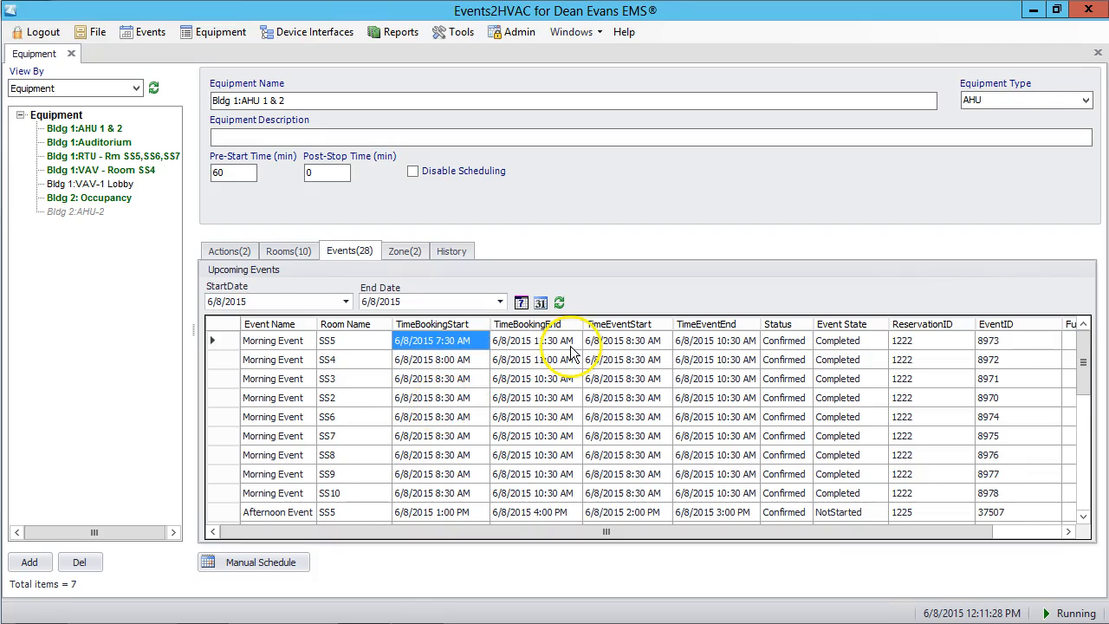
pyautogui.scroll(-1, 564, 468)
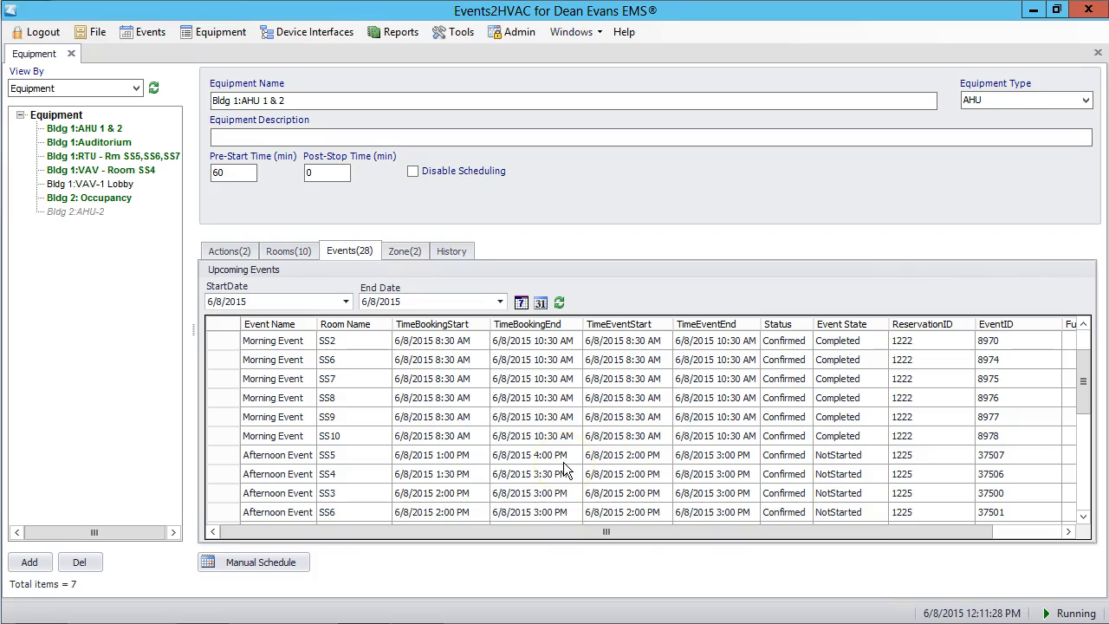
pyautogui.scroll(-3, 564, 475)
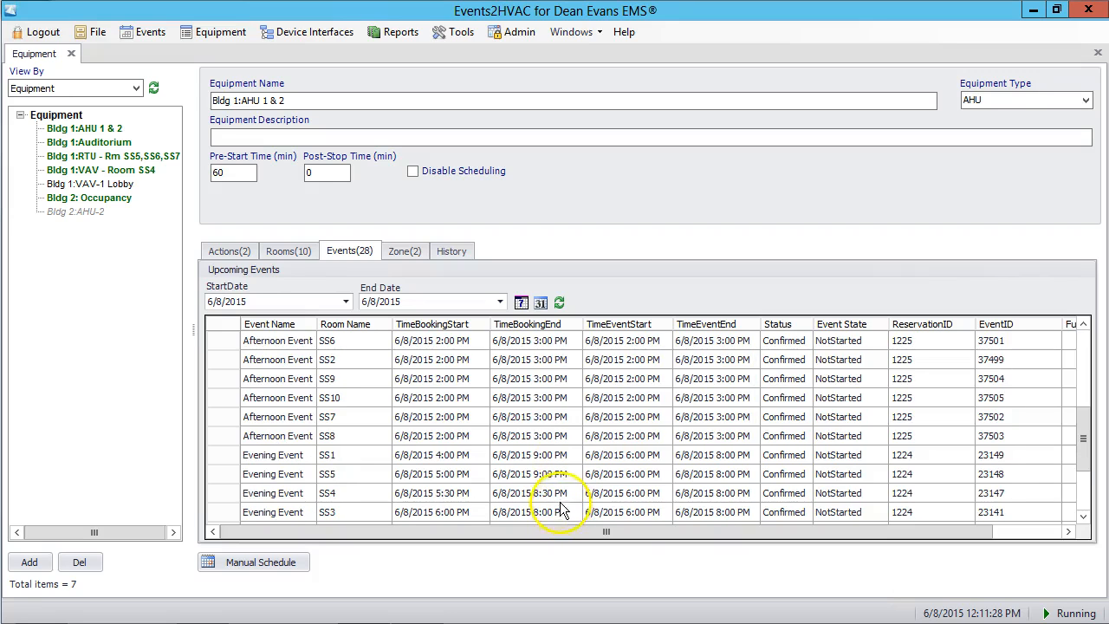
pyautogui.click(553, 476)
pyautogui.scroll(-2, 557, 482)
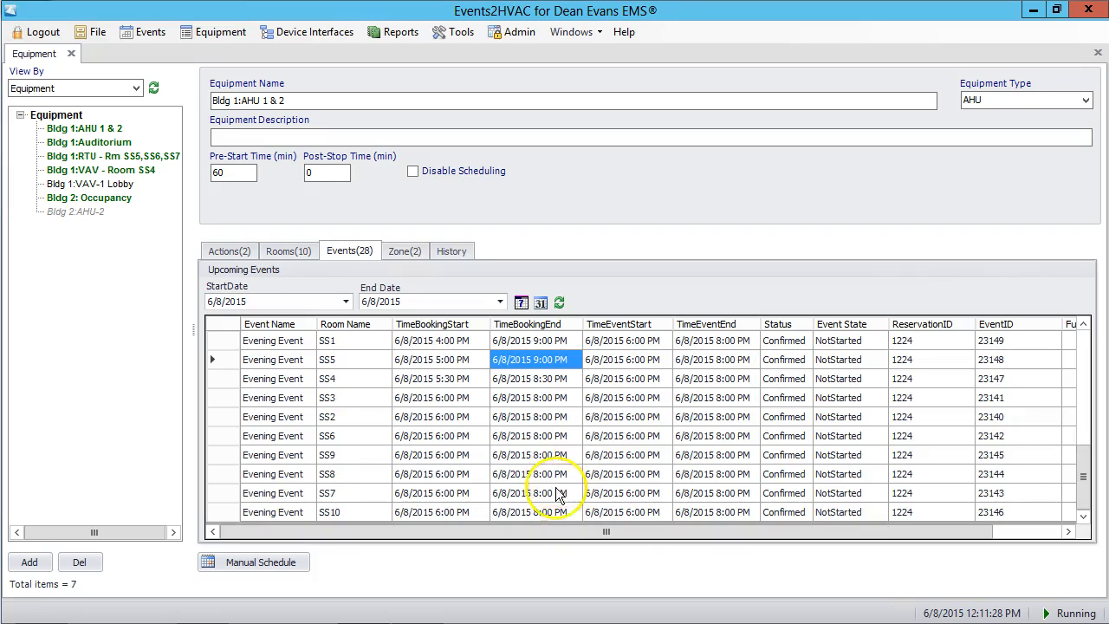
pyautogui.scroll(1, 559, 420)
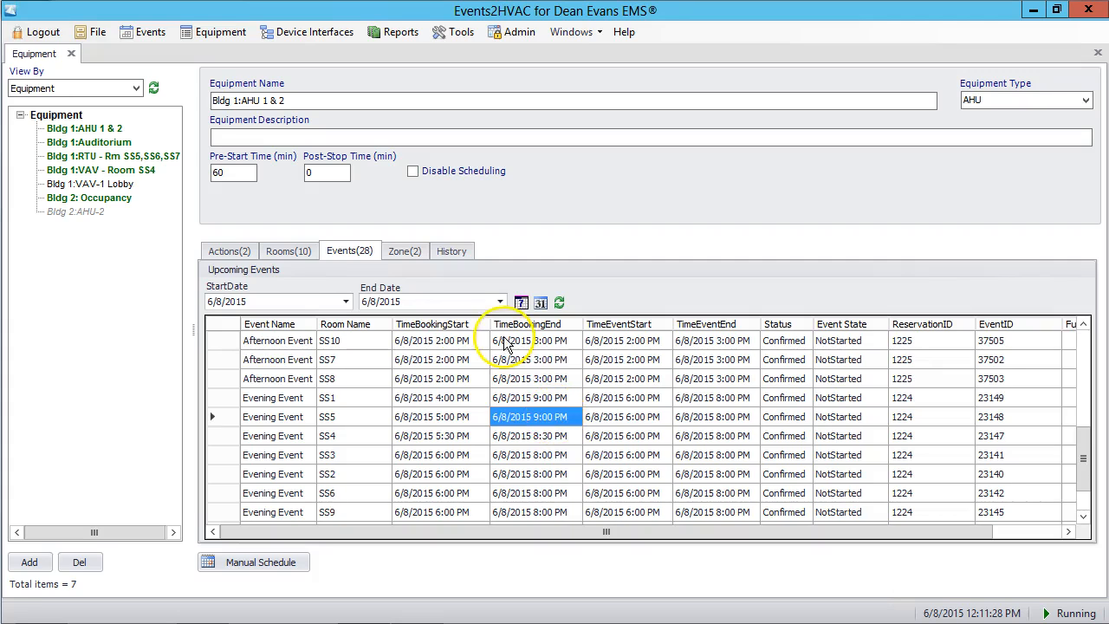
# - Check the last teardown end times in the zone action schedules and return to the equipment's assigned actions
pyautogui.click(410, 255)
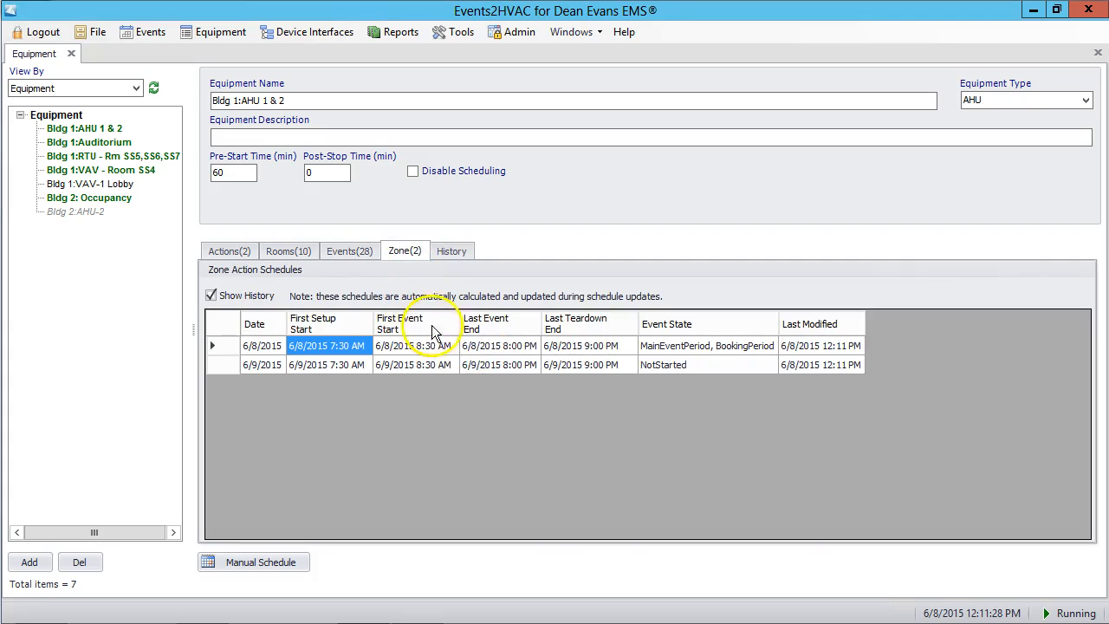
pyautogui.click(579, 347)
pyautogui.click(590, 365)
pyautogui.click(591, 348)
pyautogui.click(590, 365)
pyautogui.click(592, 348)
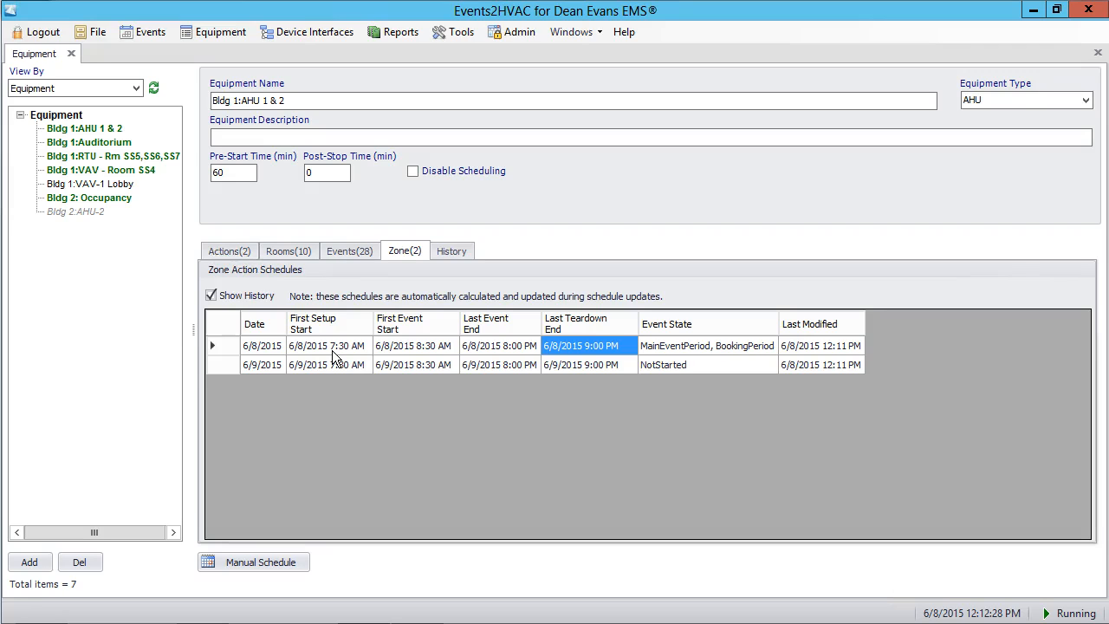
pyautogui.click(233, 252)
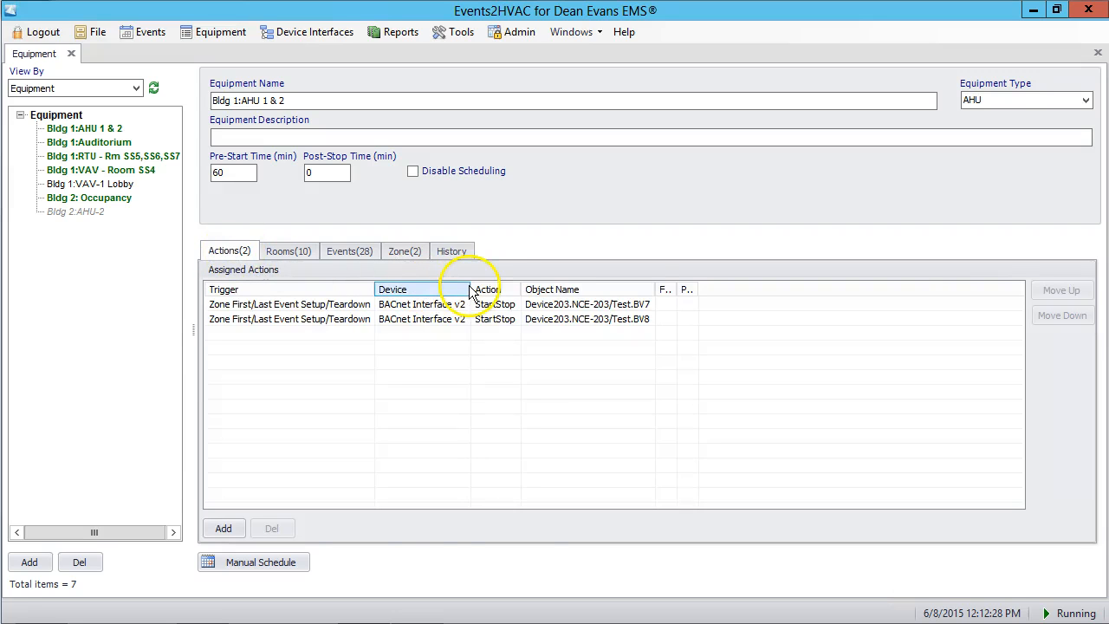